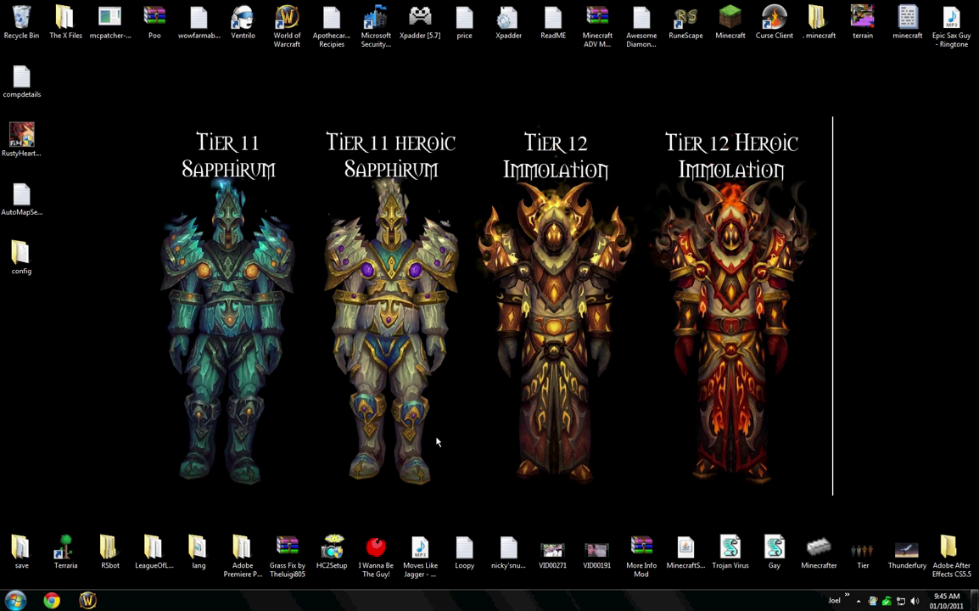
# Open the .minecraft saves folder from the Roaming application-data folder
pyautogui.press('super+r')
pyautogui.press('Return')
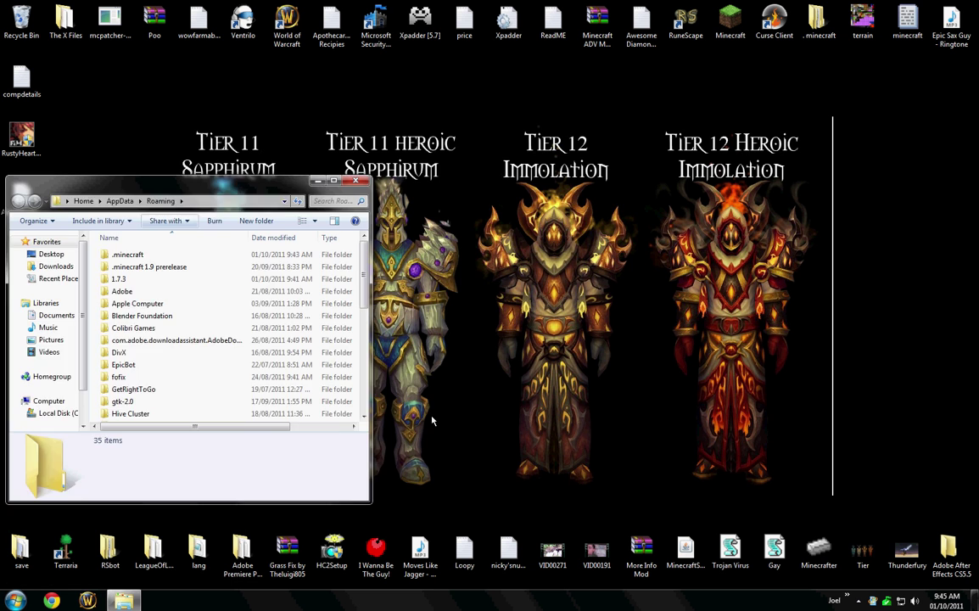
pyautogui.doubleClick(280, 243)
pyautogui.click(415, 163)
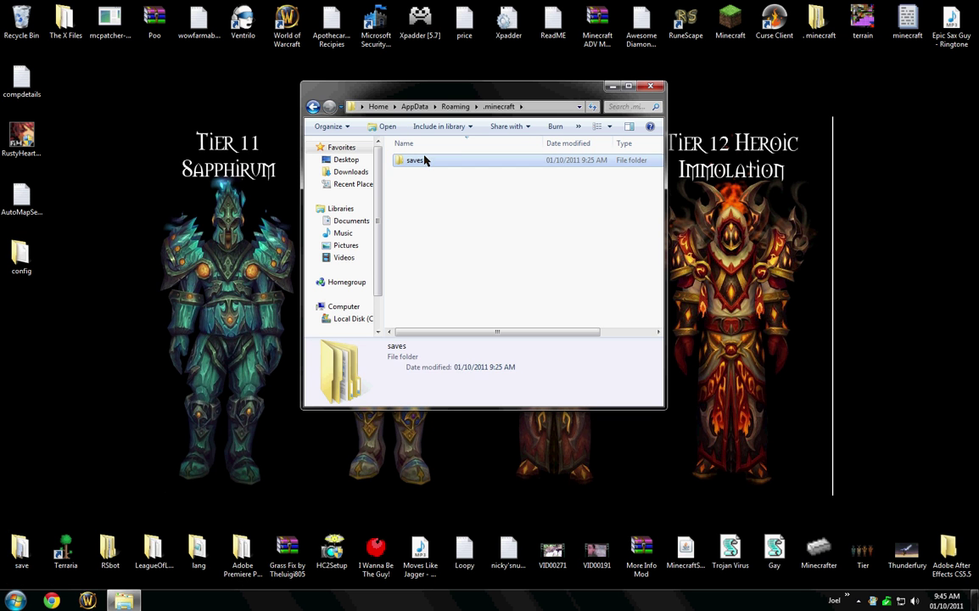
pyautogui.click(448, 201)
pyautogui.doubleClick(429, 162)
# Select the World1 and World5 folders, go back to .minecraft, and close the folder window
pyautogui.moveTo(448, 301)
pyautogui.mouseDown()
pyautogui.moveTo(416, 279)
pyautogui.moveTo(458, 305)
pyautogui.mouseUp()
pyautogui.press('BackSpace')
pyautogui.click(482, 235)
pyautogui.moveTo(594, 91); pyautogui.dragTo(468, 103)
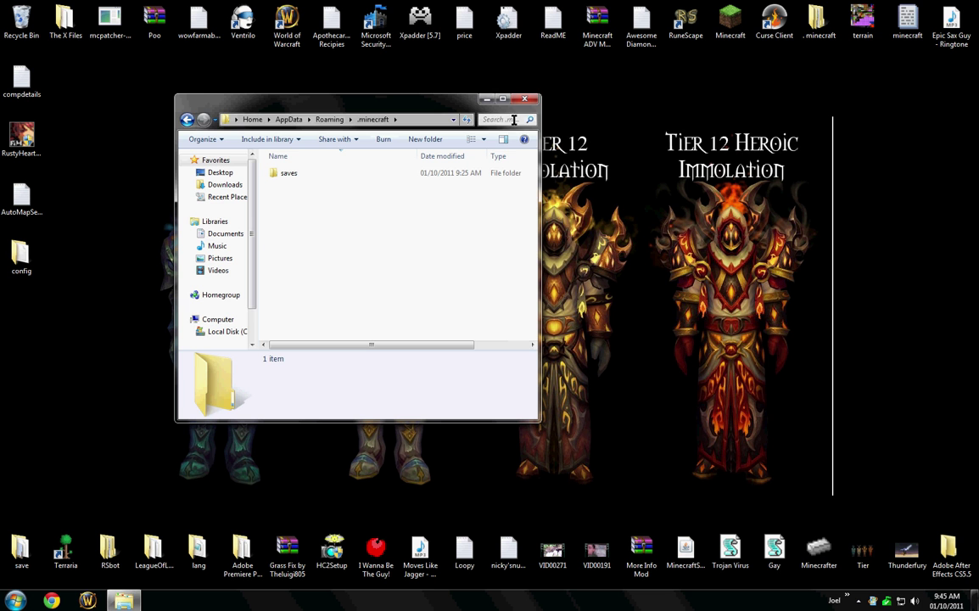
pyautogui.click(524, 98)
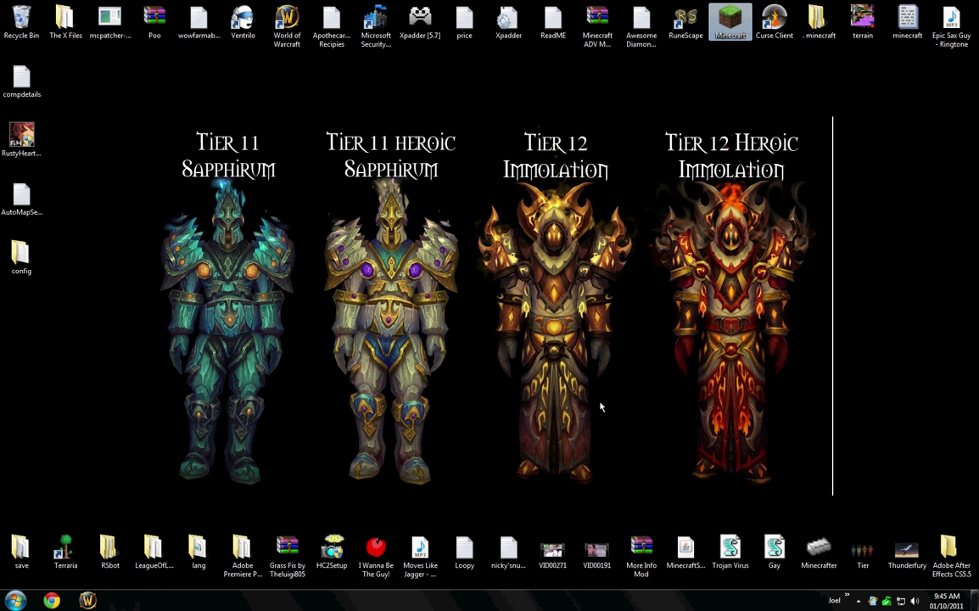
pyautogui.click(719, 397)
pyautogui.click(564, 328)
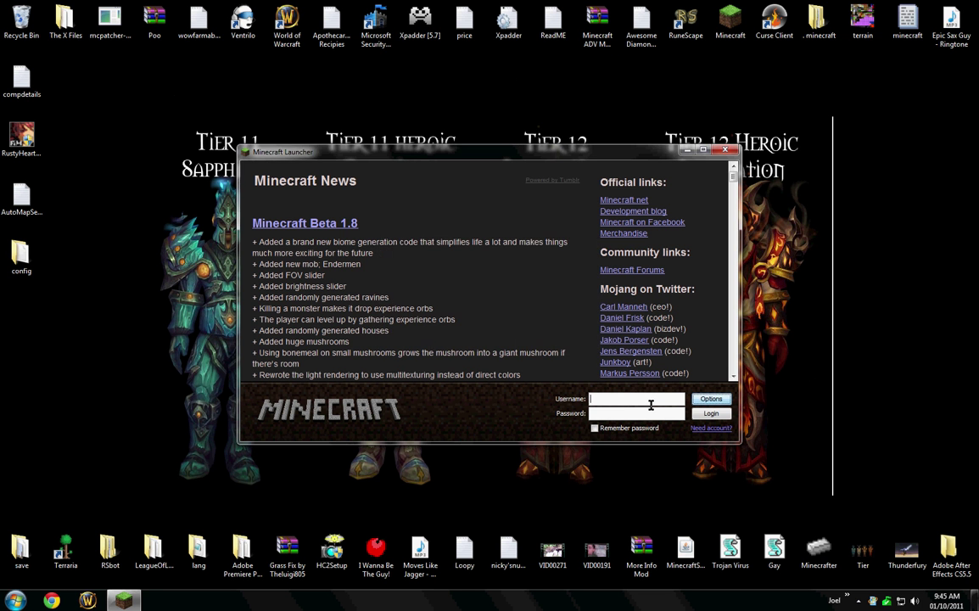
pyautogui.write('theluigi805')
pyautogui.press('Return')
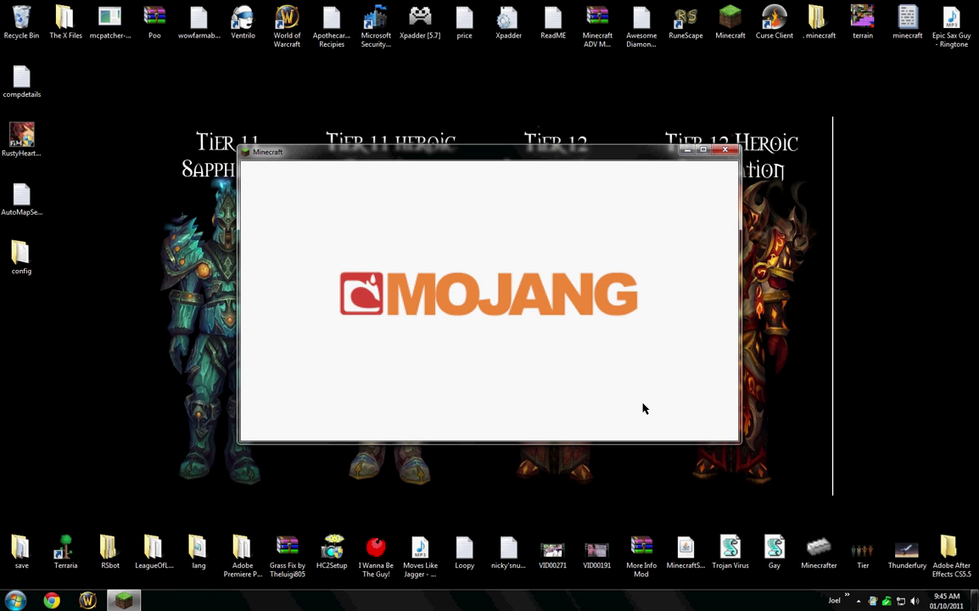
pyautogui.click(550, 304)
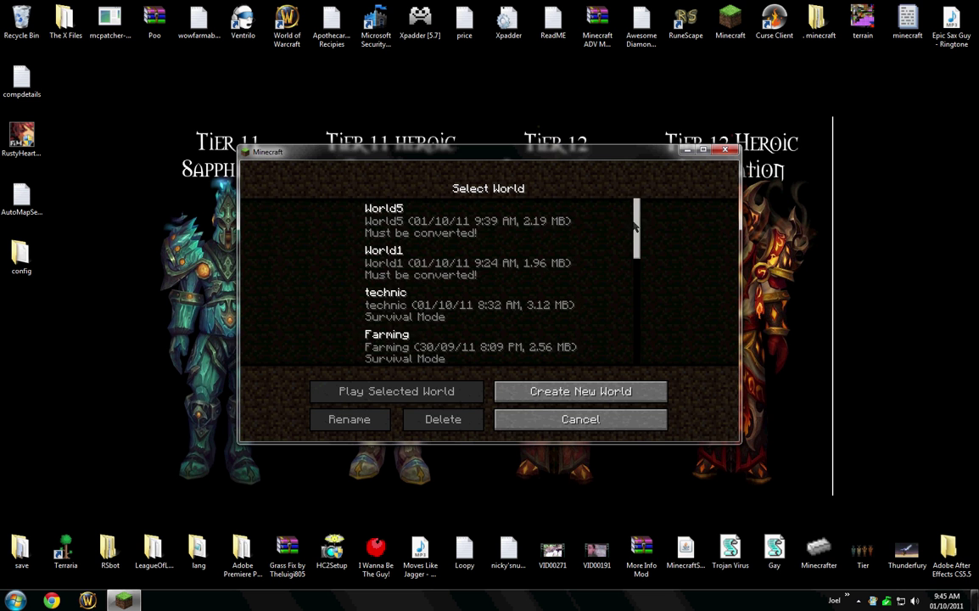
pyautogui.click(580, 419)
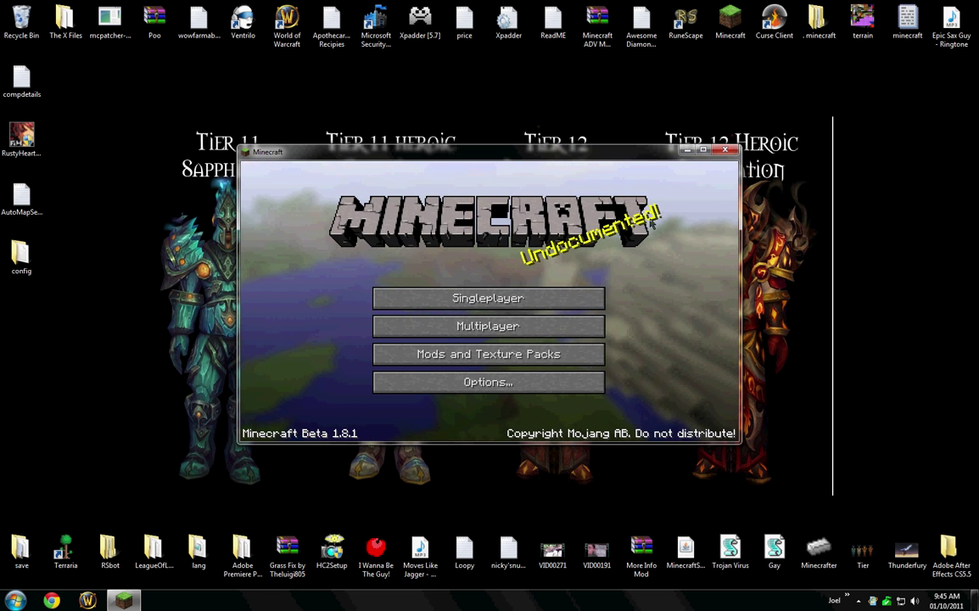
pyautogui.hotkey('alt', 'F4')
pyautogui.click(15, 600)
pyautogui.click(52, 600)
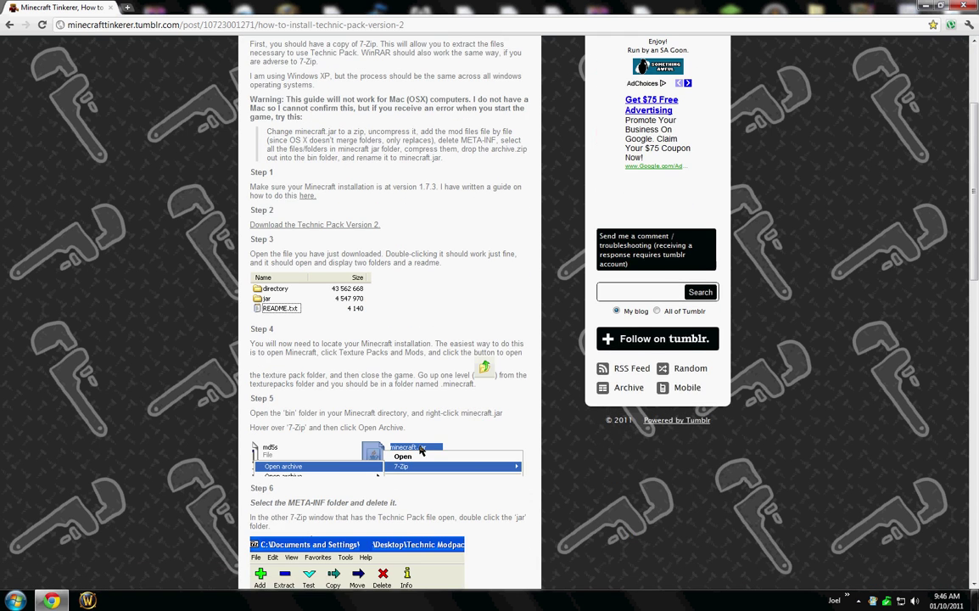
# Open the downgrade guide from the 'here.' link in a new tab and download MCNostalgia 1.0.4 for Windows
pyautogui.scroll(3, 424, 408)
pyautogui.rightClick(307, 371)
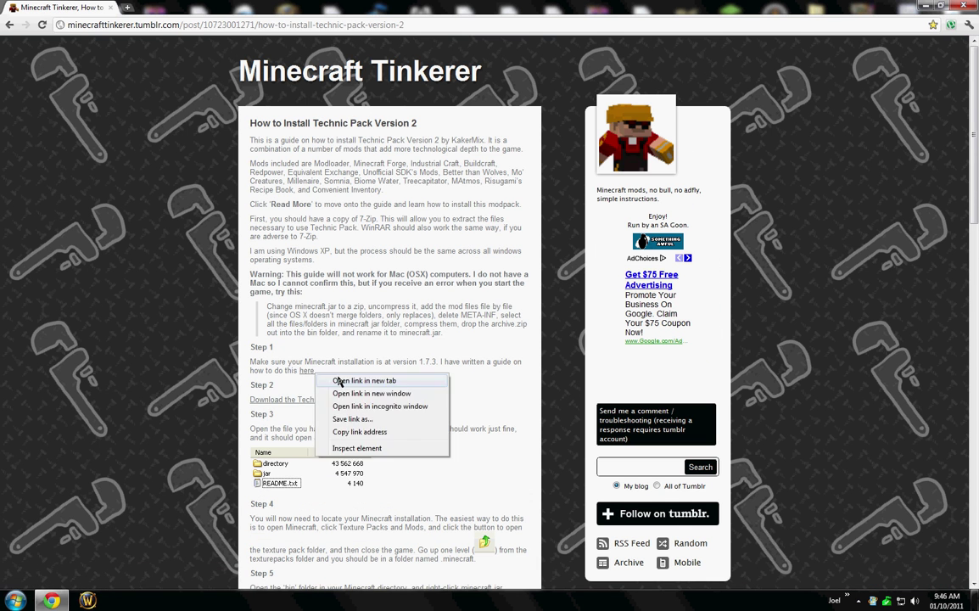
pyautogui.click(339, 381)
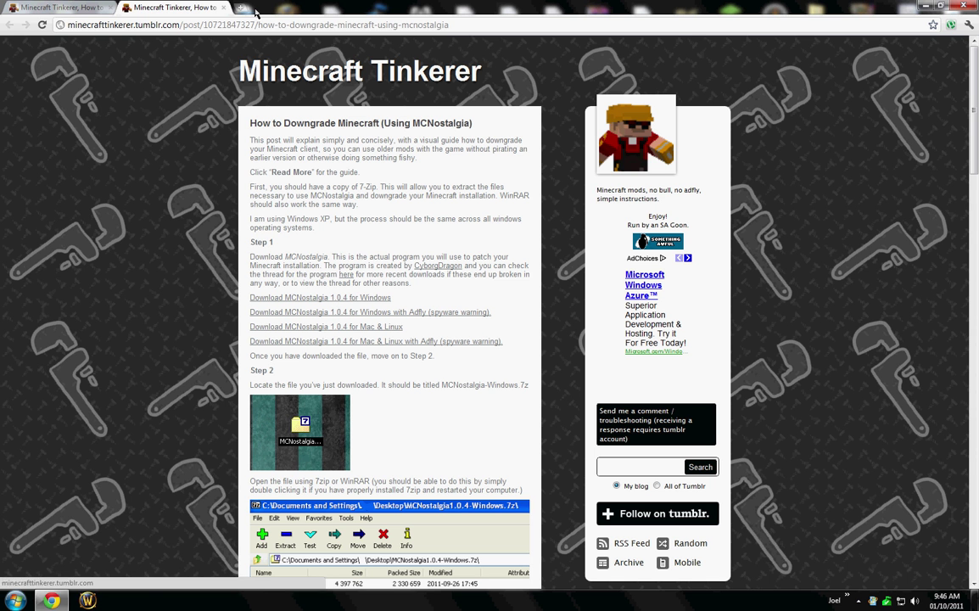
pyautogui.click(264, 299)
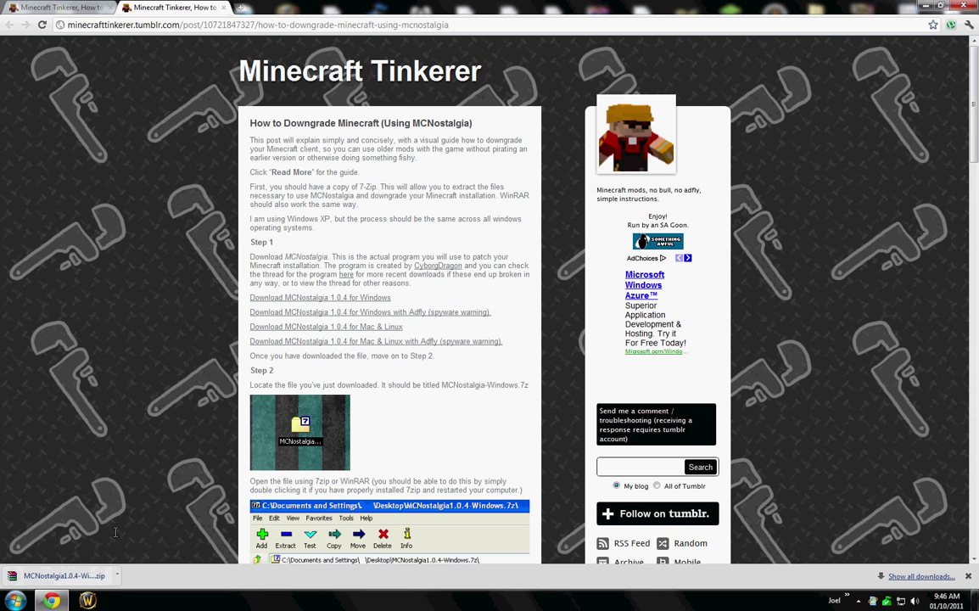
# Open the downloaded MCNostalgia zip in WinRAR and close the downgrade guide tab
pyautogui.click(59, 575)
pyautogui.click(223, 7)
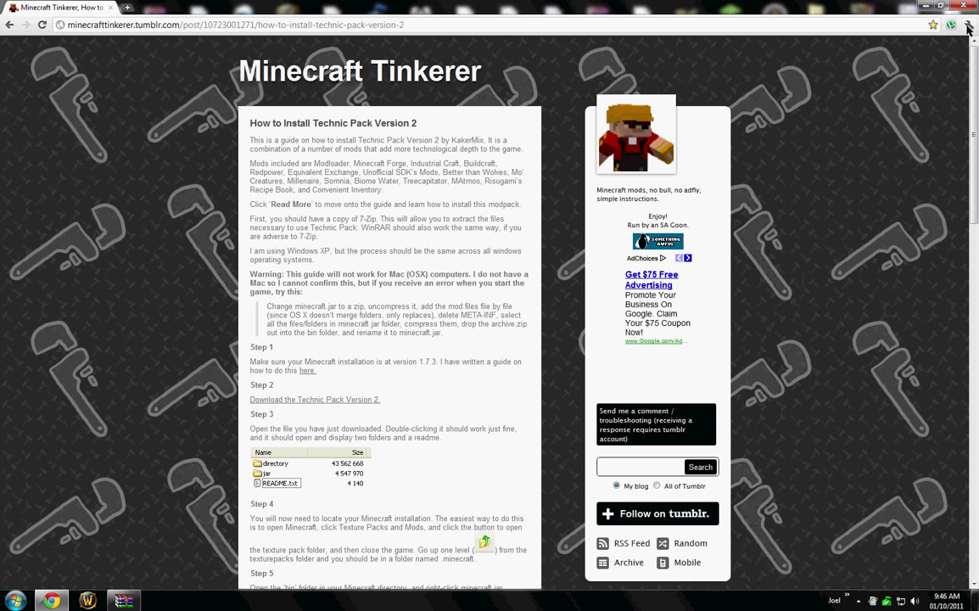
pyautogui.click(127, 6)
# Load the 'Index of .../patches' bookmark and browse the a1.0.14 to b1.9_pre2 zips
pyautogui.click(964, 51)
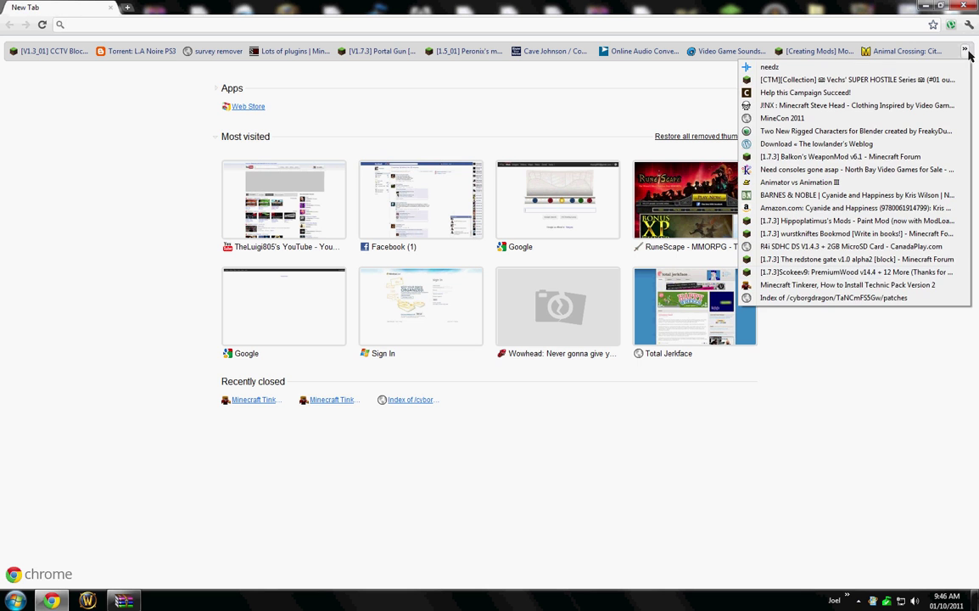
pyautogui.click(796, 298)
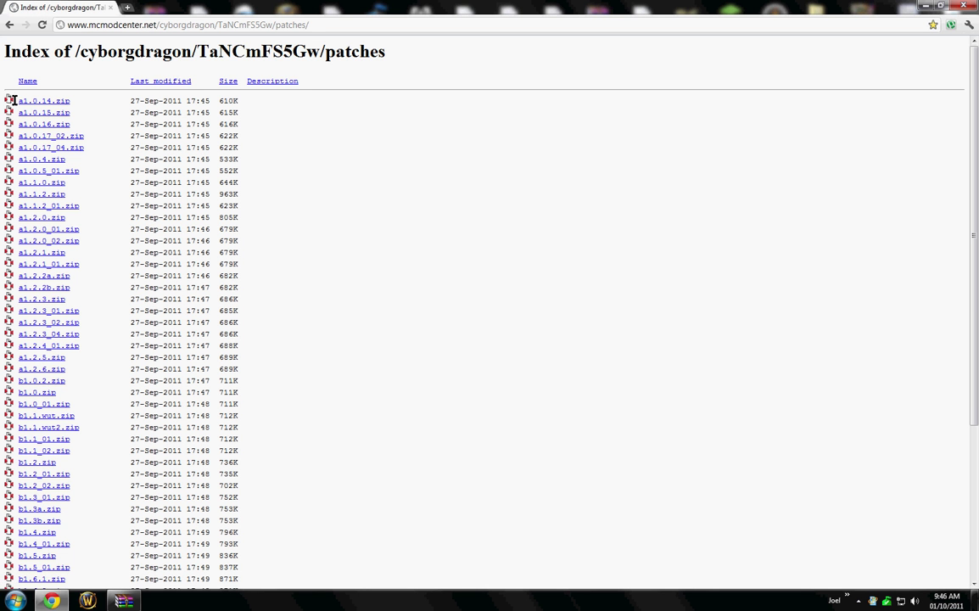
pyautogui.scroll(-5, 191, 106)
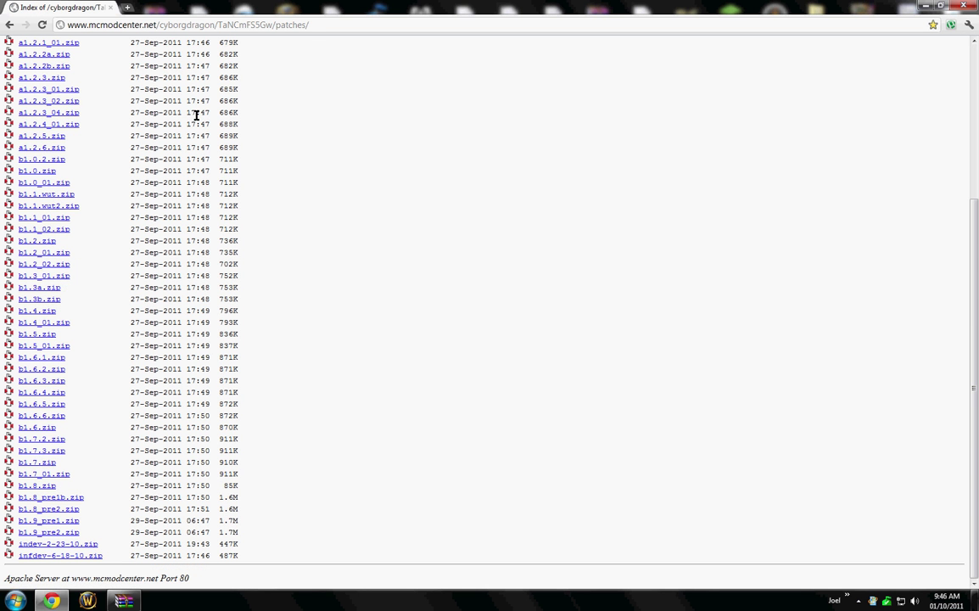
pyautogui.scroll(3, 196, 540)
pyautogui.scroll(5, 292, 492)
pyautogui.scroll(-5, 322, 382)
pyautogui.scroll(3, 143, 136)
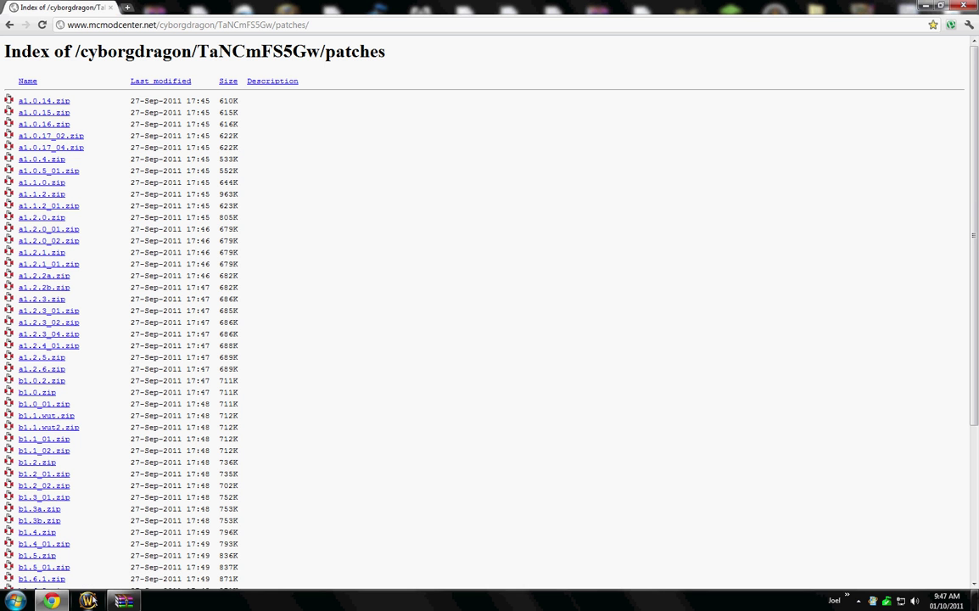
# Open the a1.1.2_01 patch zip from Downloads in WinRAR, and place the MCNostalgia archive on the right
pyautogui.press('super+e')
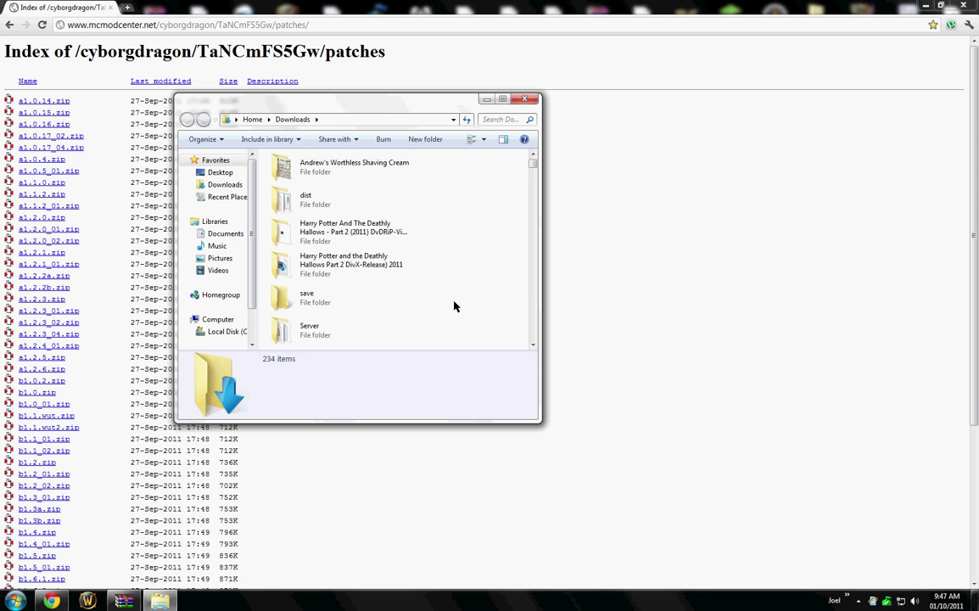
pyautogui.scroll(-3, 407, 270)
pyautogui.doubleClick(344, 166)
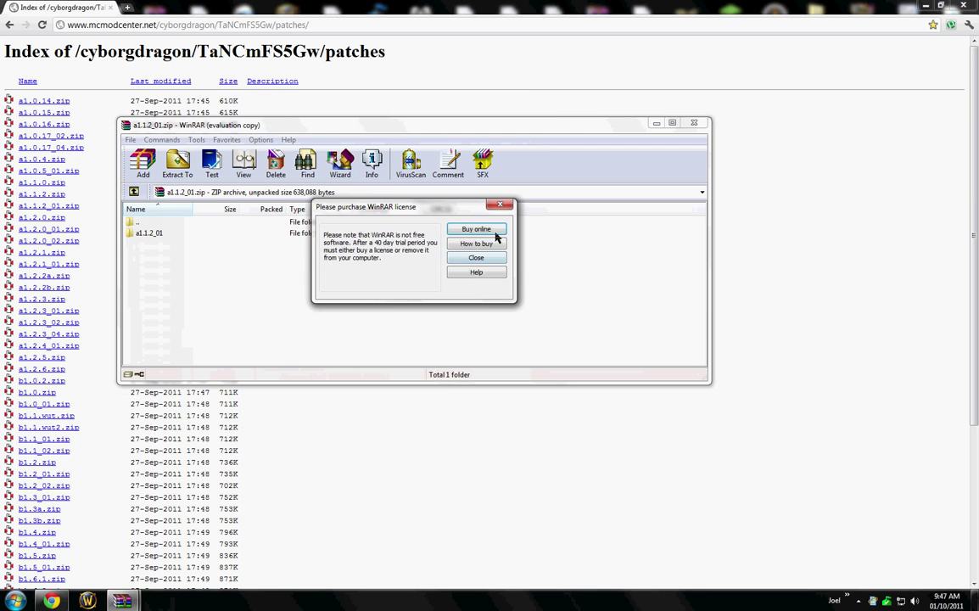
pyautogui.click(475, 257)
pyautogui.moveTo(442, 106)
pyautogui.mouseDown()
pyautogui.moveTo(715, 171)
pyautogui.moveTo(629, 128)
pyautogui.mouseUp()
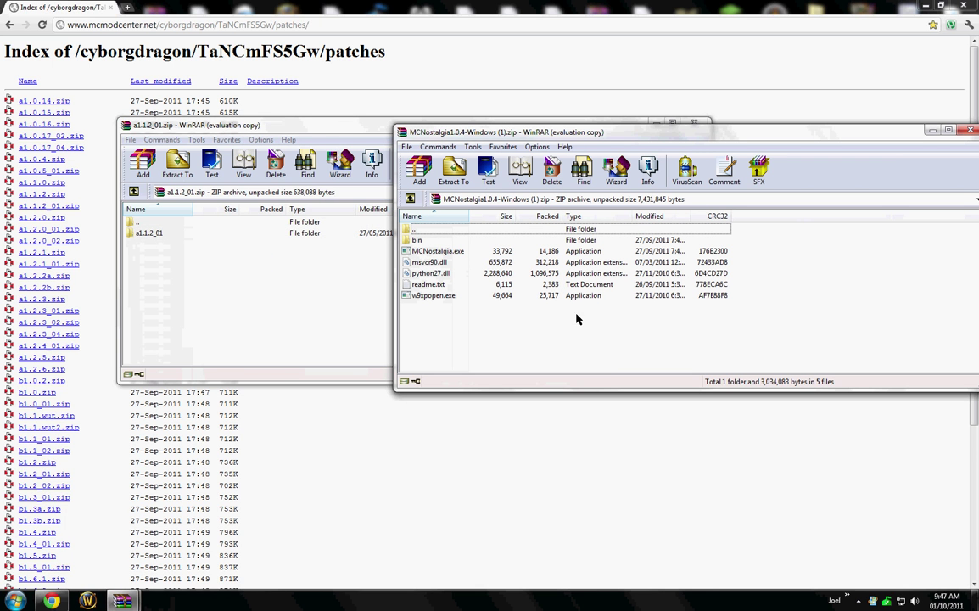
# Open the MCnostalgia folder in the home folder and delete all its old files
pyautogui.click(834, 8)
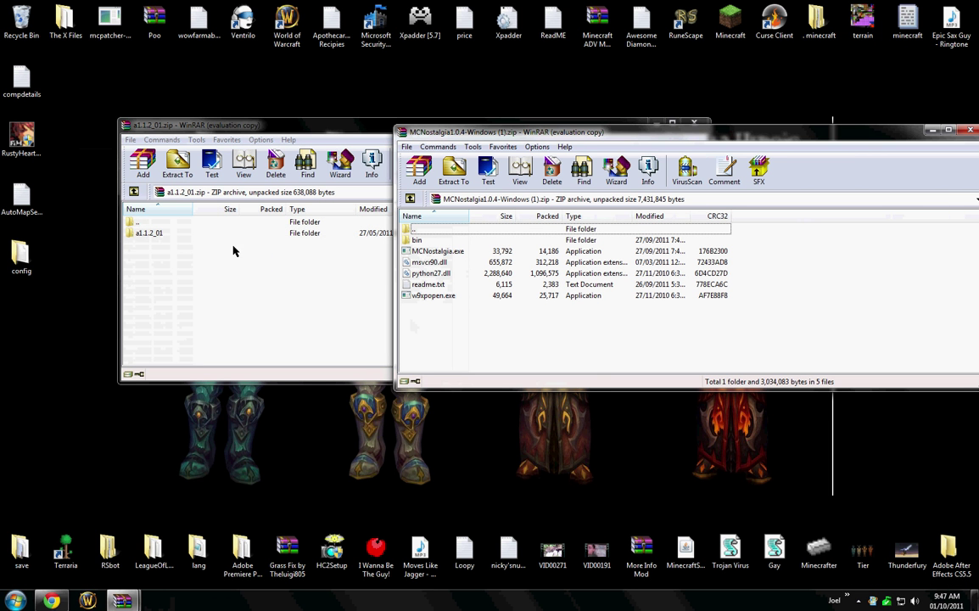
pyautogui.press('super')
pyautogui.click(192, 169)
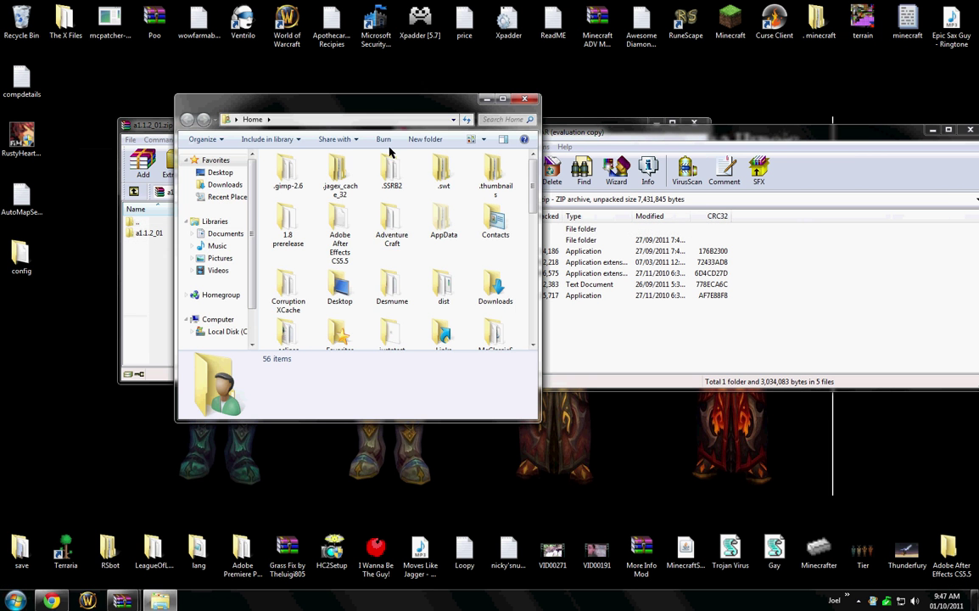
pyautogui.scroll(-2, 509, 241)
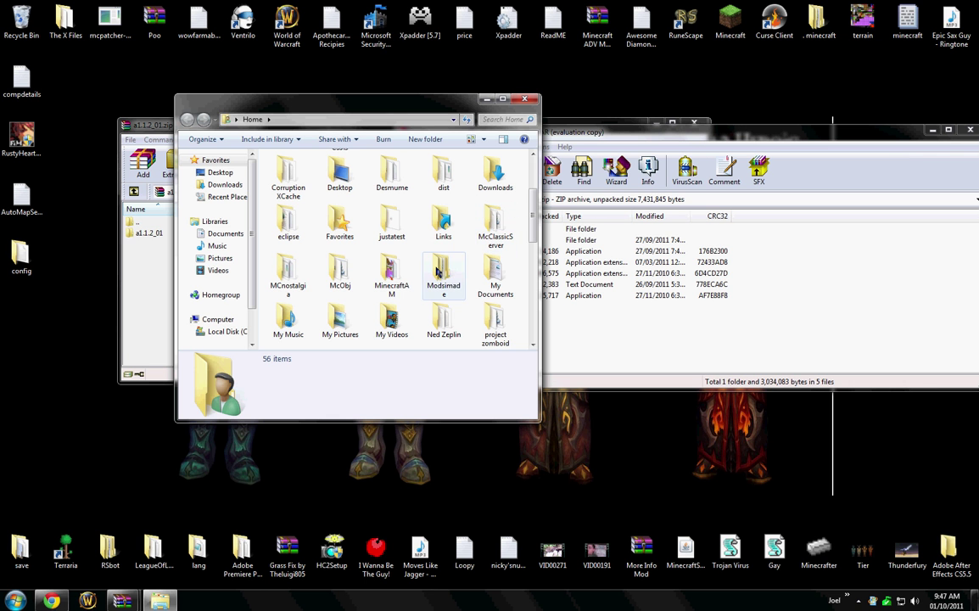
pyautogui.doubleClick(287, 270)
pyautogui.moveTo(313, 164); pyautogui.dragTo(416, 273)
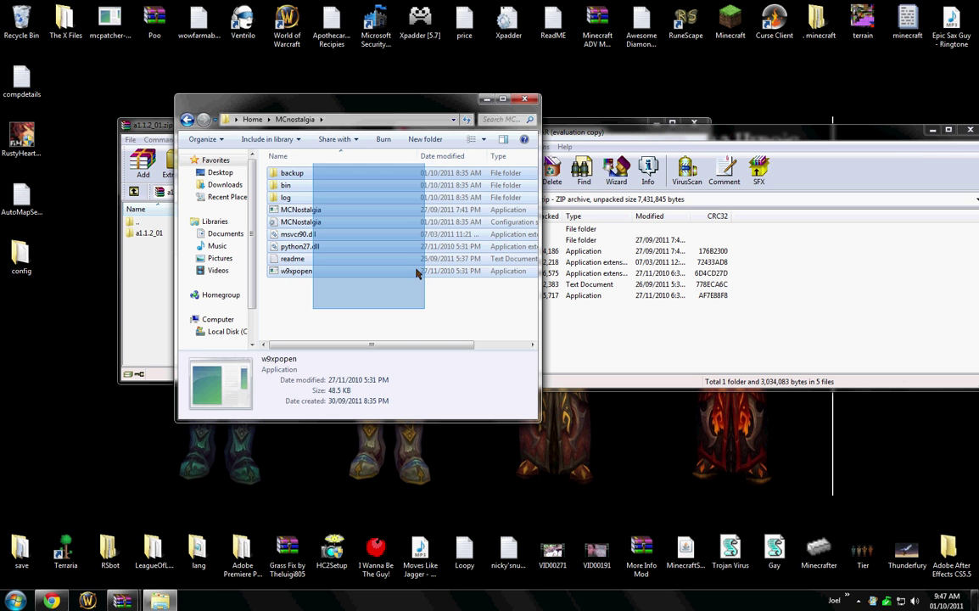
pyautogui.press('Delete')
pyautogui.click(534, 310)
# Extract every file from the MCNostalgia 1.0.4 archive into the empty MCnostalgia folder
pyautogui.click(568, 331)
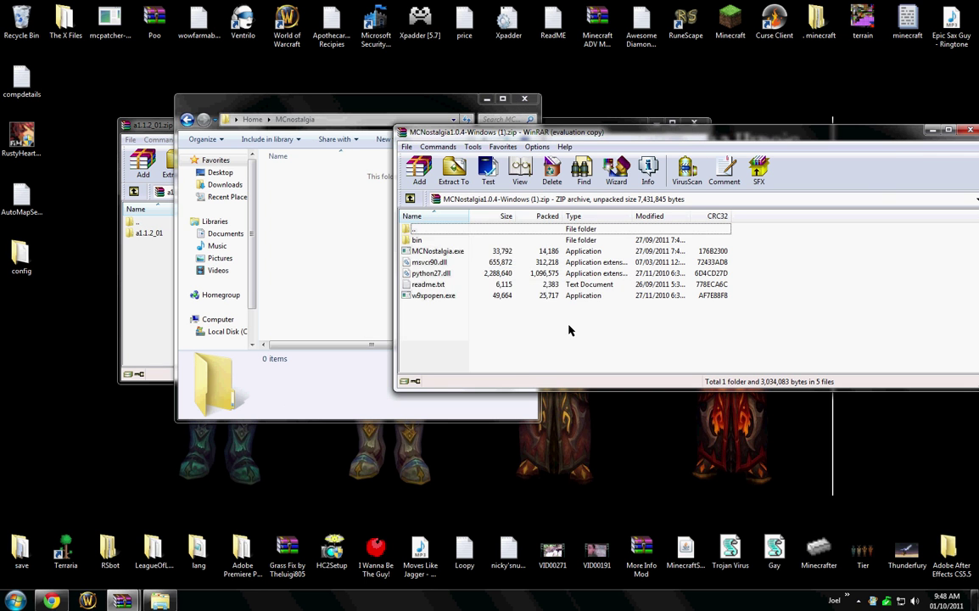
pyautogui.hotkey('ctrl', 'a')
pyautogui.moveTo(465, 257); pyautogui.dragTo(327, 262)
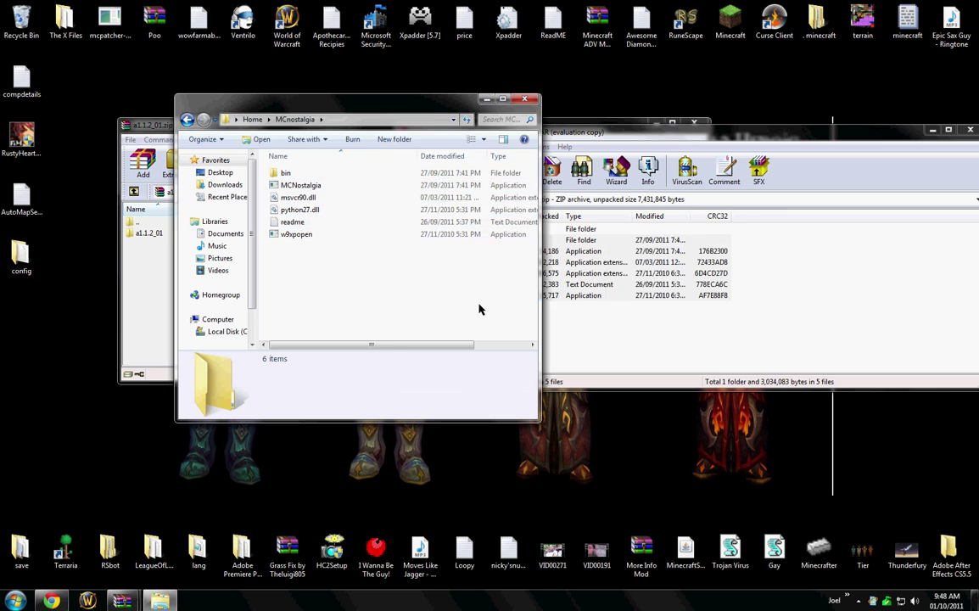
pyautogui.click(585, 322)
# Arrange the archive and folder windows side by side and open the MCnostalgia bin folder
pyautogui.moveTo(614, 131); pyautogui.dragTo(316, 203)
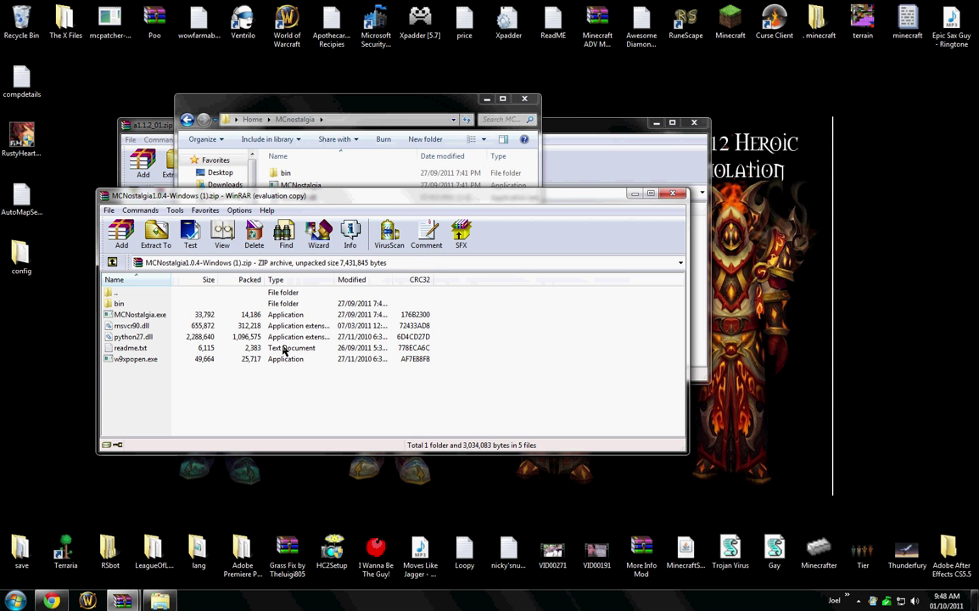
pyautogui.moveTo(356, 102); pyautogui.dragTo(749, 212)
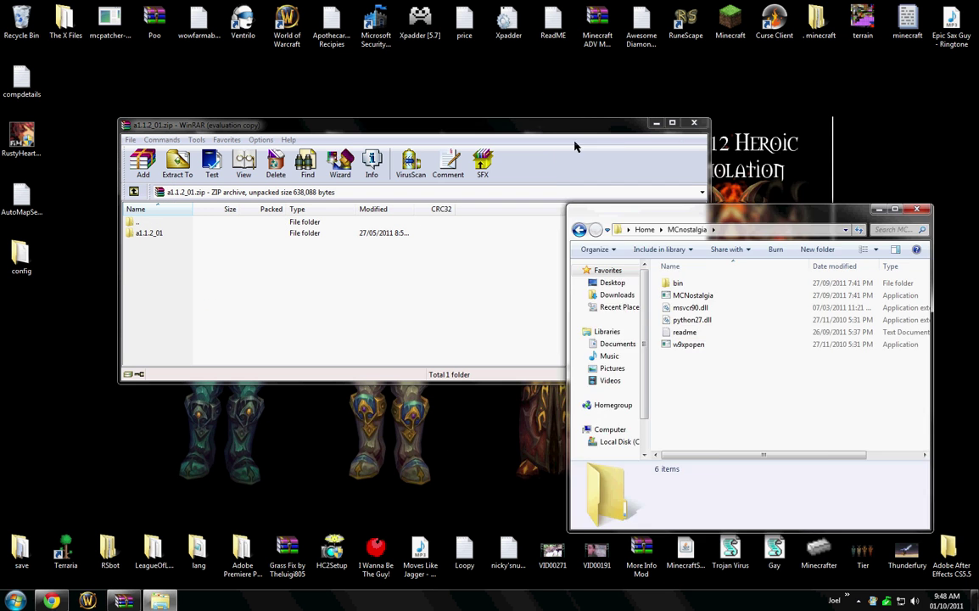
pyautogui.moveTo(407, 125); pyautogui.dragTo(297, 112)
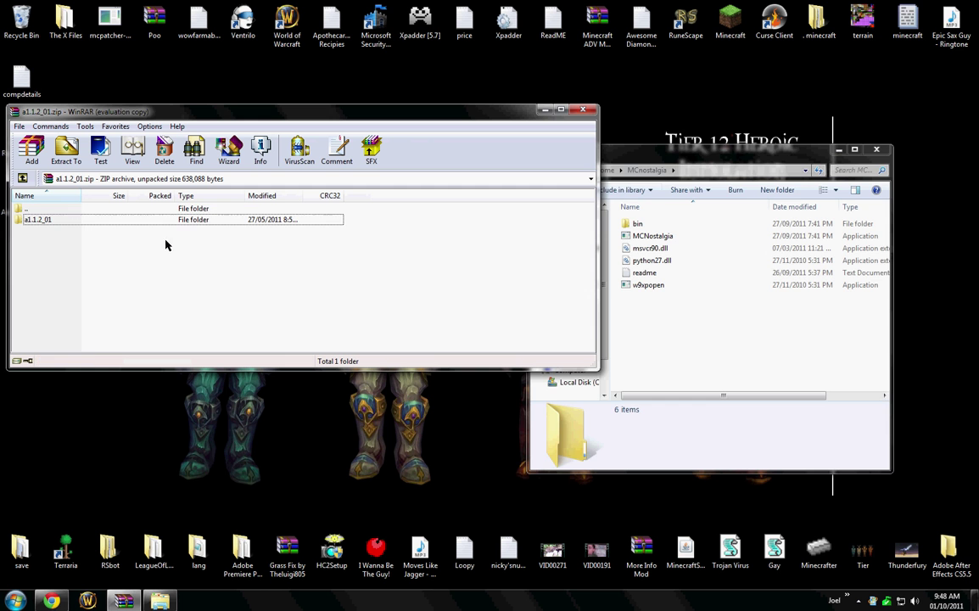
pyautogui.moveTo(720, 150); pyautogui.dragTo(806, 146)
pyautogui.doubleClick(729, 224)
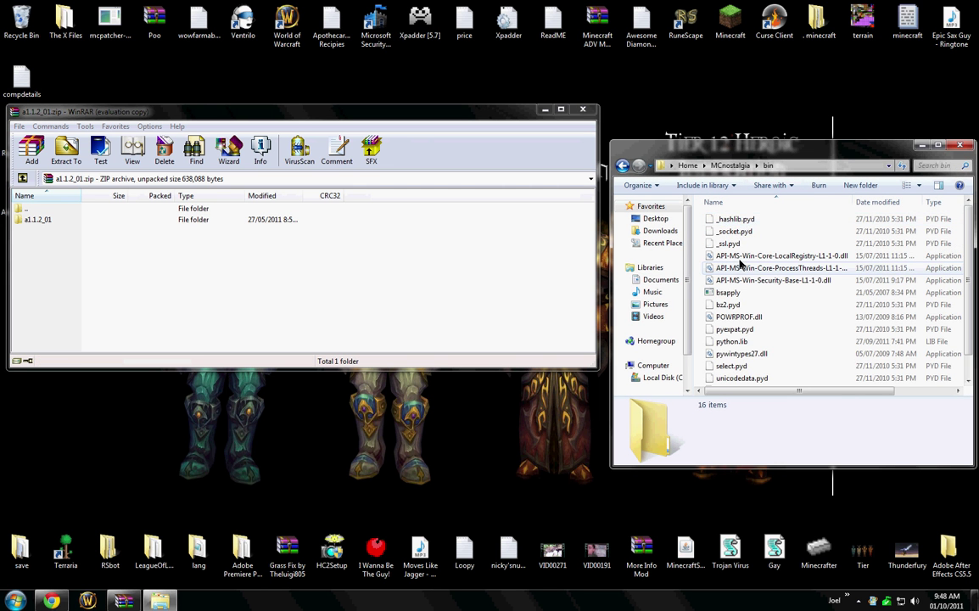
# Copy the five a1.1.2_01 patch files into bin and sort its 21 items by name
pyautogui.click(58, 218)
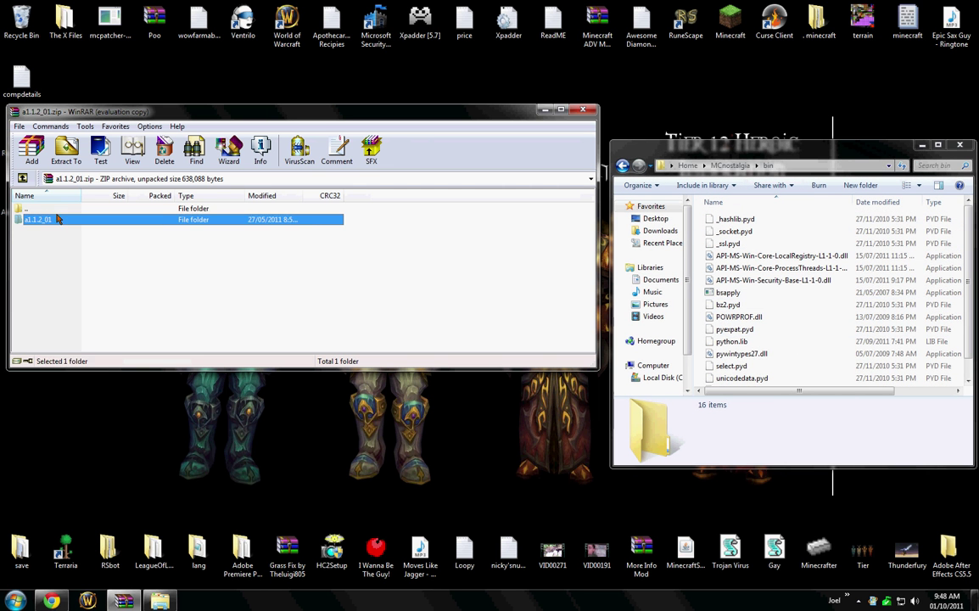
pyautogui.doubleClick(58, 219)
pyautogui.moveTo(142, 283)
pyautogui.mouseDown()
pyautogui.moveTo(66, 218)
pyautogui.moveTo(114, 305)
pyautogui.mouseUp()
pyautogui.hotkey('ctrl', 'a')
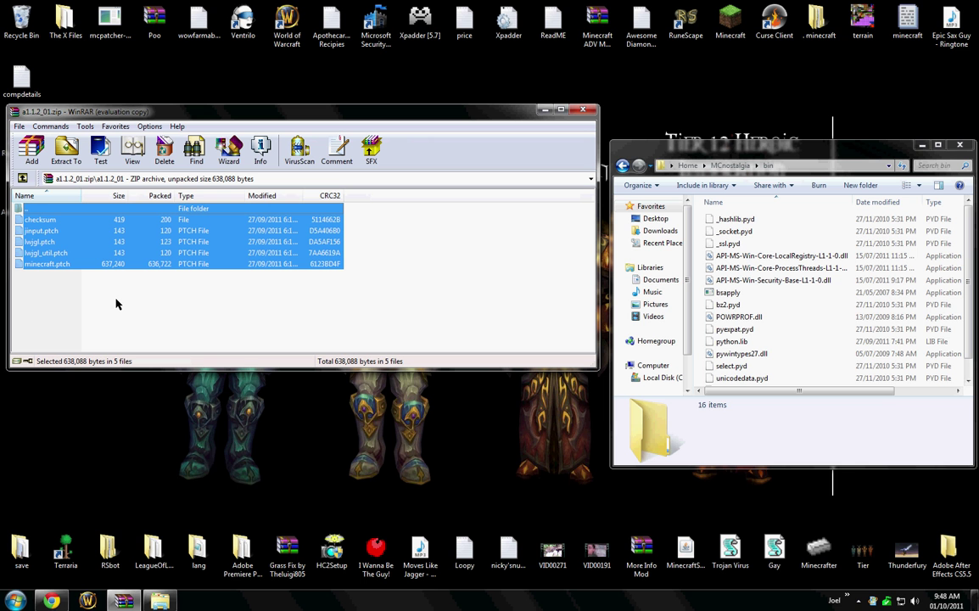
pyautogui.moveTo(117, 260)
pyautogui.mouseDown()
pyautogui.moveTo(450, 249)
pyautogui.moveTo(489, 271)
pyautogui.moveTo(709, 316)
pyautogui.moveTo(872, 324)
pyautogui.mouseUp()
pyautogui.scroll(-1, 821, 316)
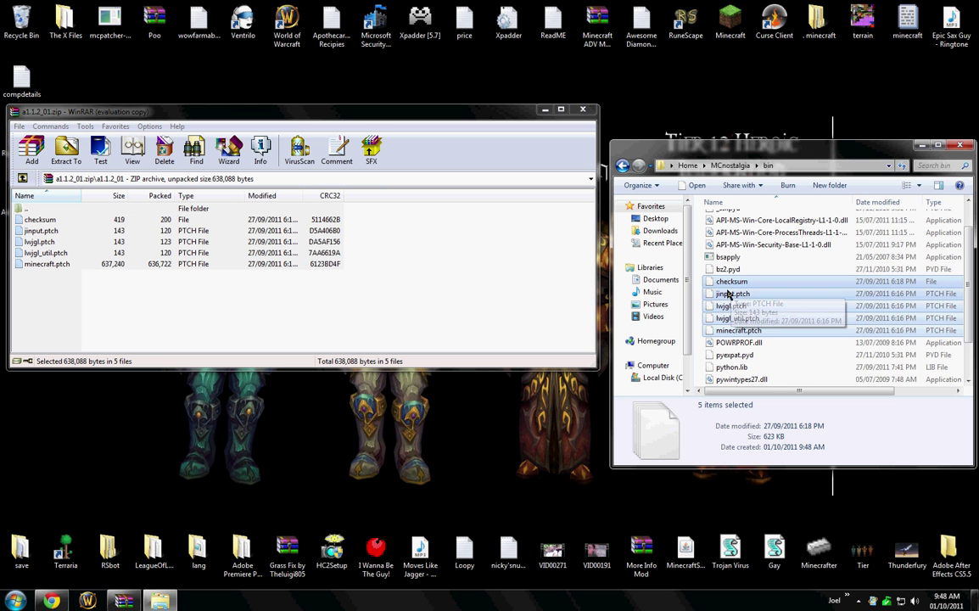
pyautogui.scroll(1, 740, 246)
pyautogui.click(739, 201)
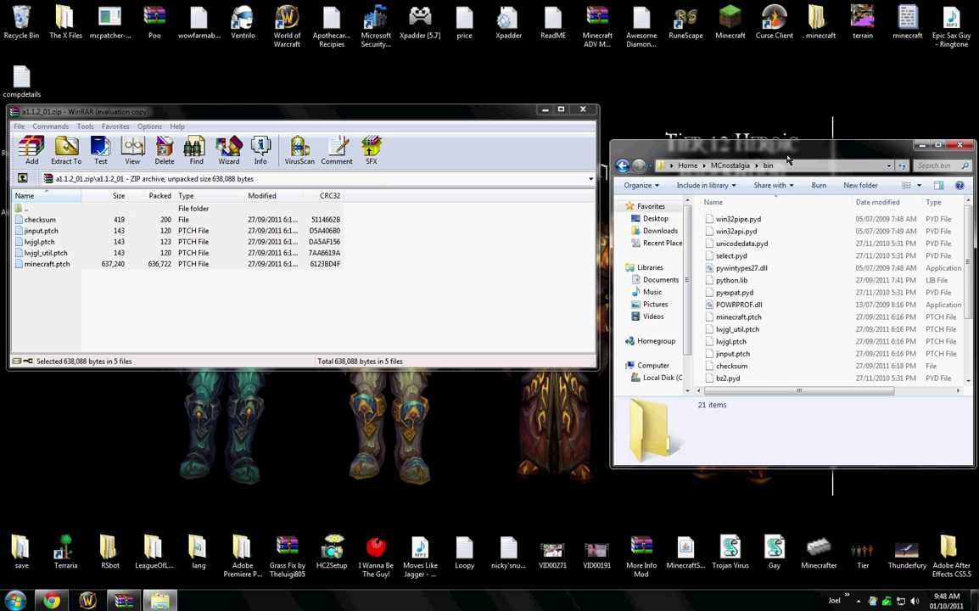
# Close the a1.1.2_01 archive, run MCNostalgia, and answer y to enable warnings, errors and logging
pyautogui.click(480, 218)
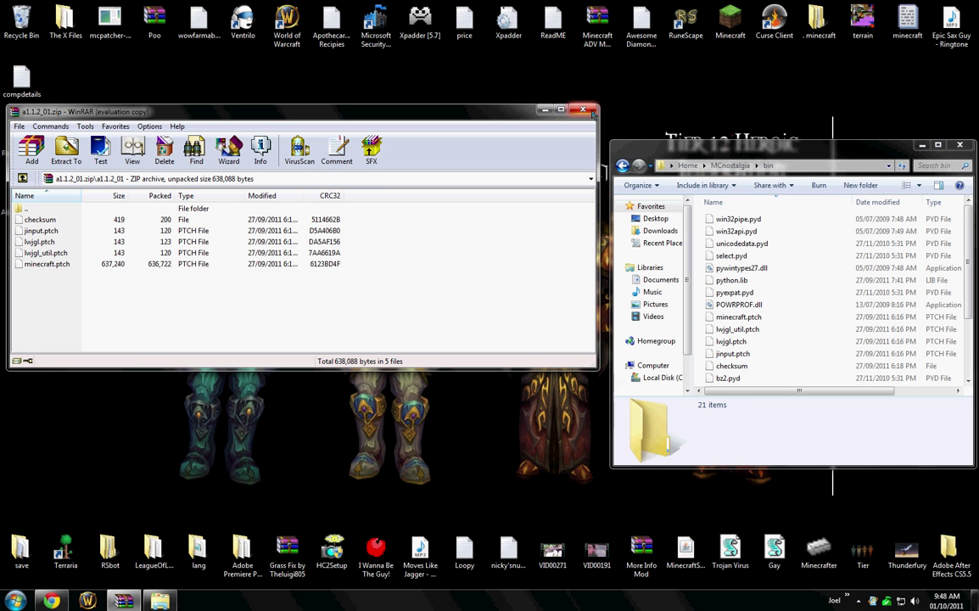
pyautogui.click(581, 110)
pyautogui.click(729, 165)
pyautogui.doubleClick(731, 231)
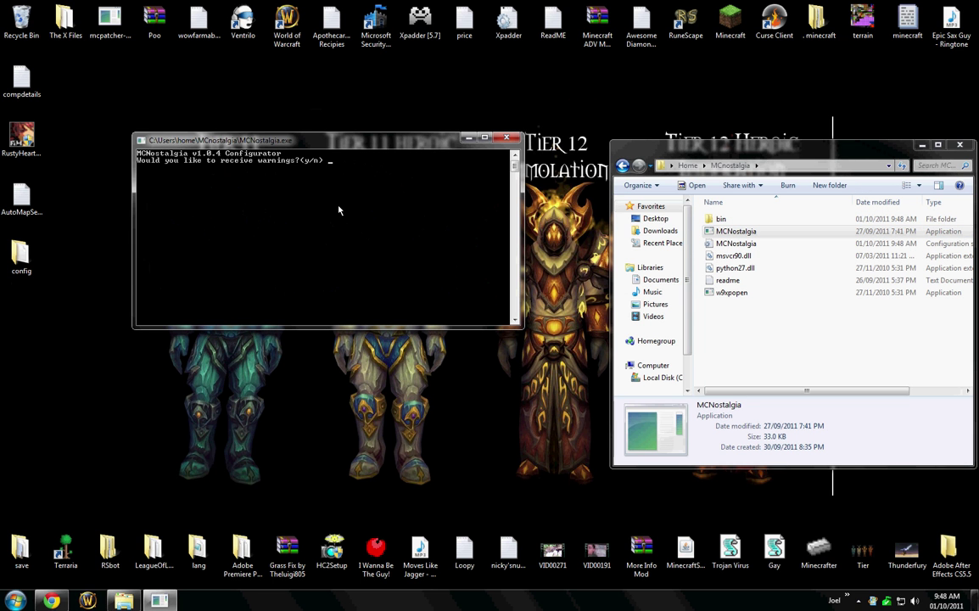
pyautogui.write('y')
pyautogui.press('Return')
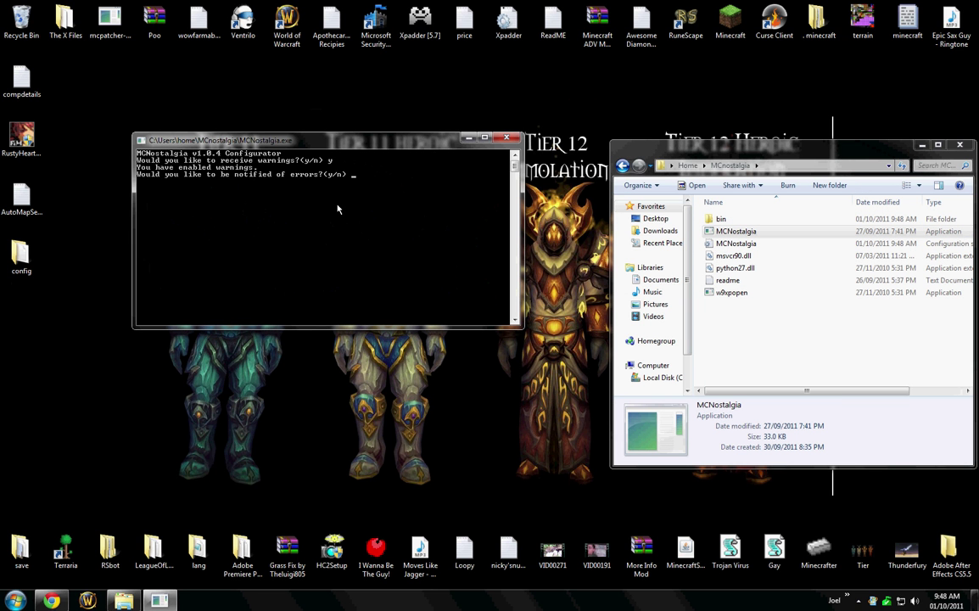
pyautogui.write('y')
pyautogui.press('Return')
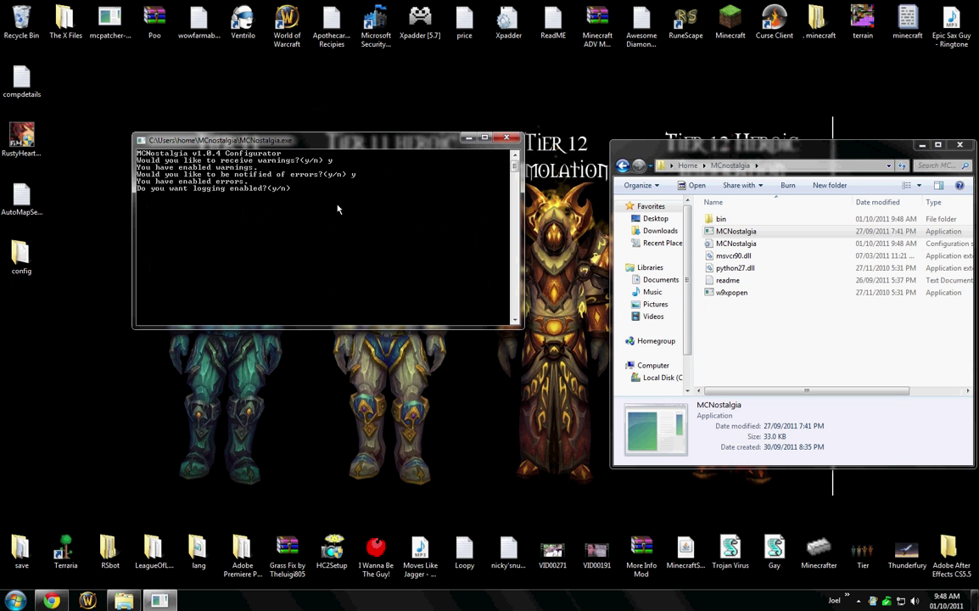
pyautogui.write('y')
pyautogui.press('Return')
pyautogui.press('Return')
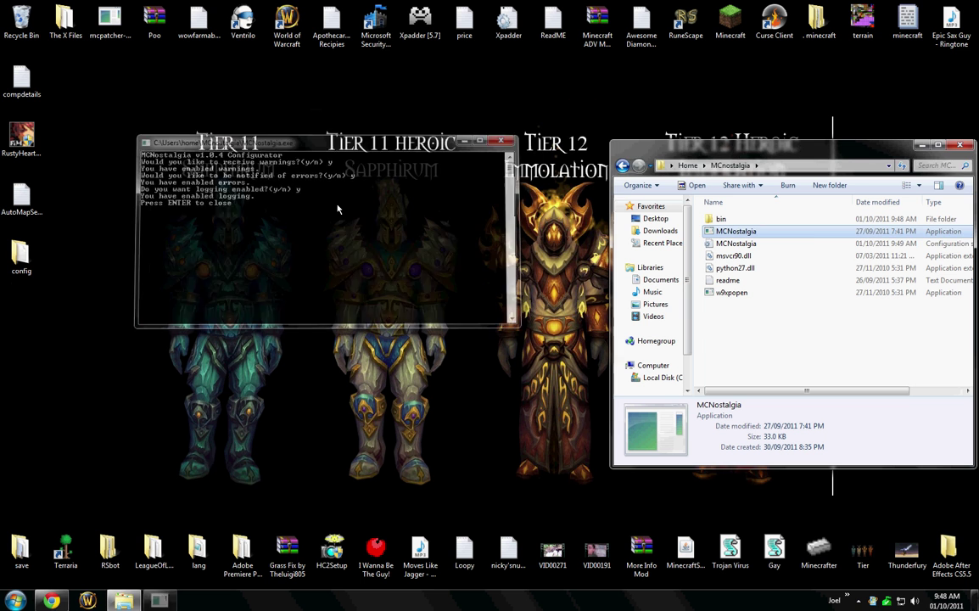
# Rerun MCNostalgia, patch b1.8.1 down to a1.1.2_01, then quit and close the console
pyautogui.doubleClick(808, 231)
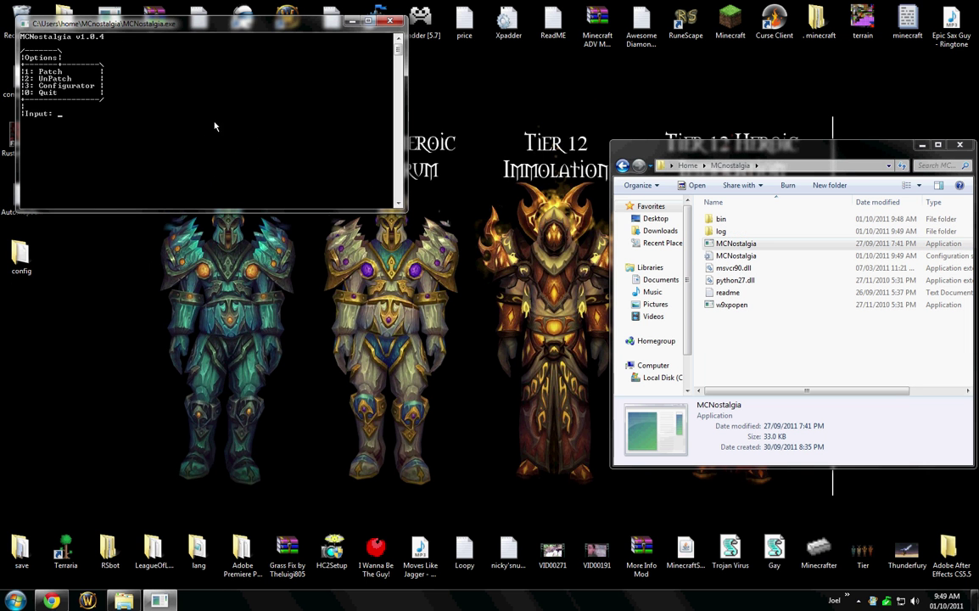
pyautogui.write('1')
pyautogui.press('Return')
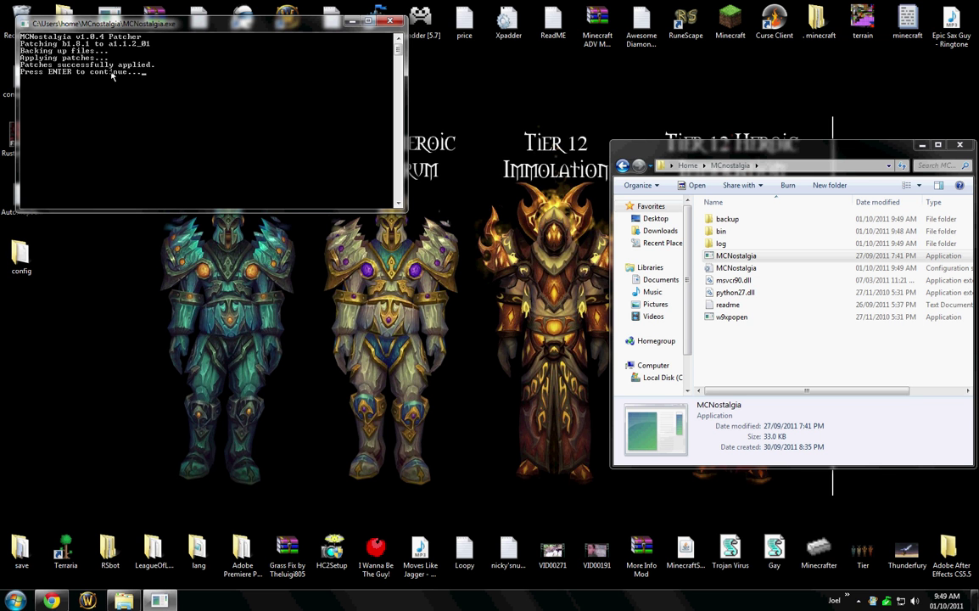
pyautogui.press('Return')
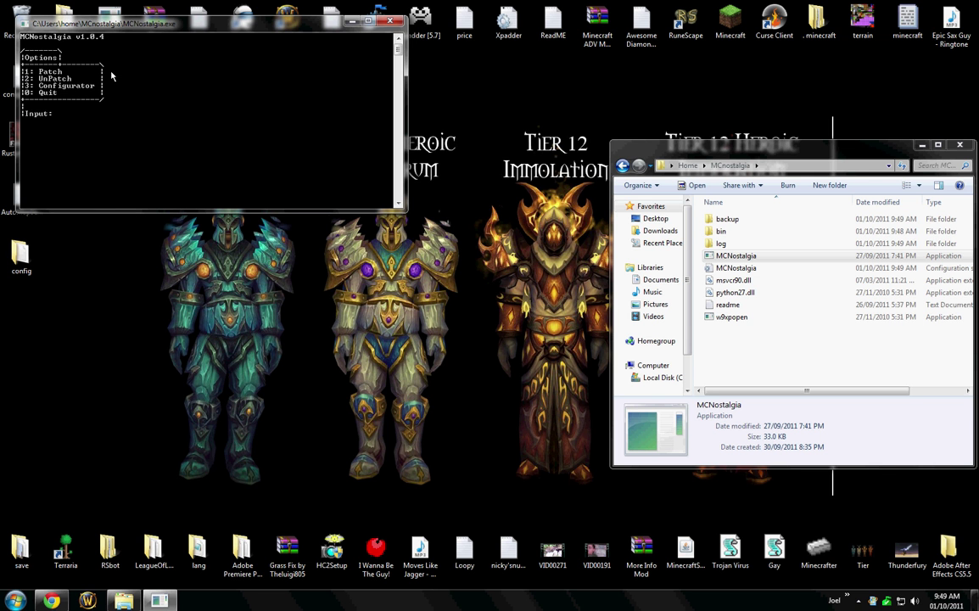
pyautogui.write('0')
pyautogui.press('Return')
pyautogui.press('Return')
pyautogui.click(734, 365)
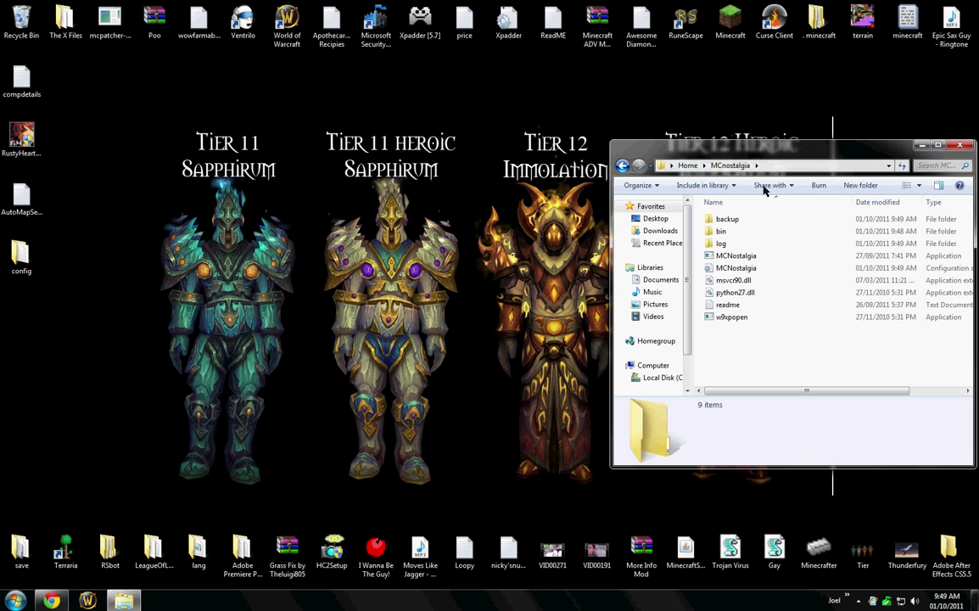
# Start Minecraft offline from the launcher and load World 5 from the Singleplayer list
pyautogui.hotkey('alt', 'F4')
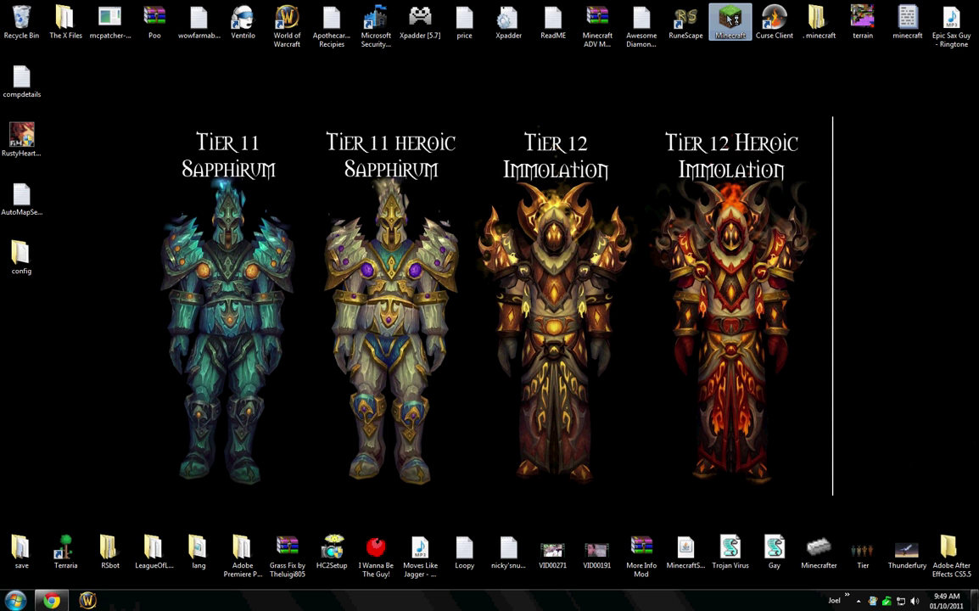
pyautogui.doubleClick(727, 19)
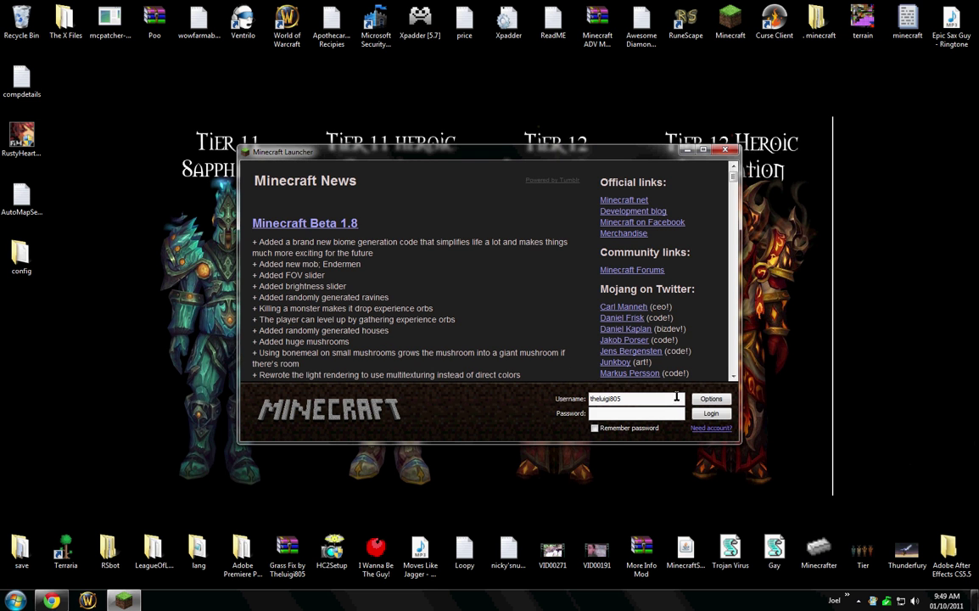
pyautogui.click(692, 416)
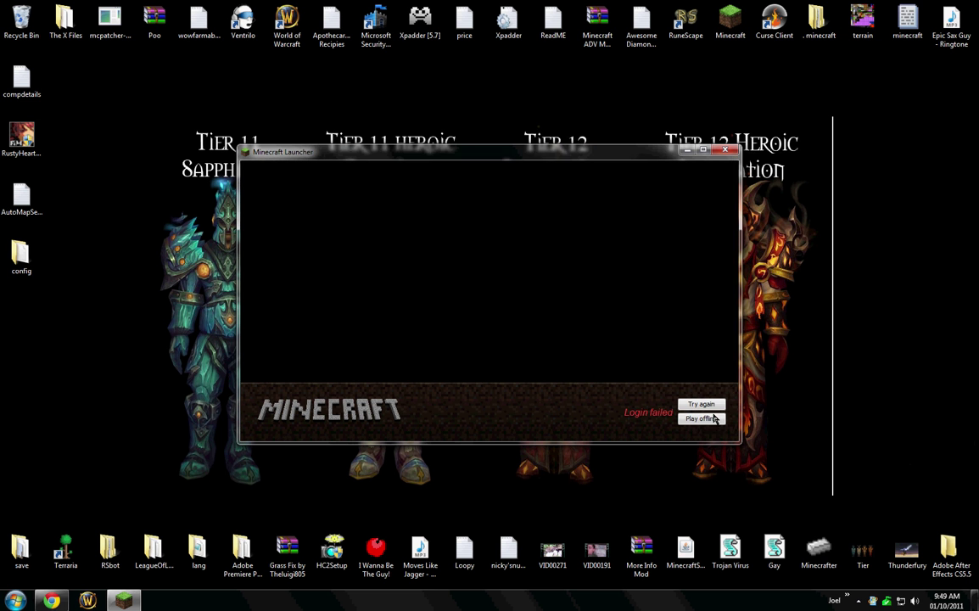
pyautogui.click(699, 421)
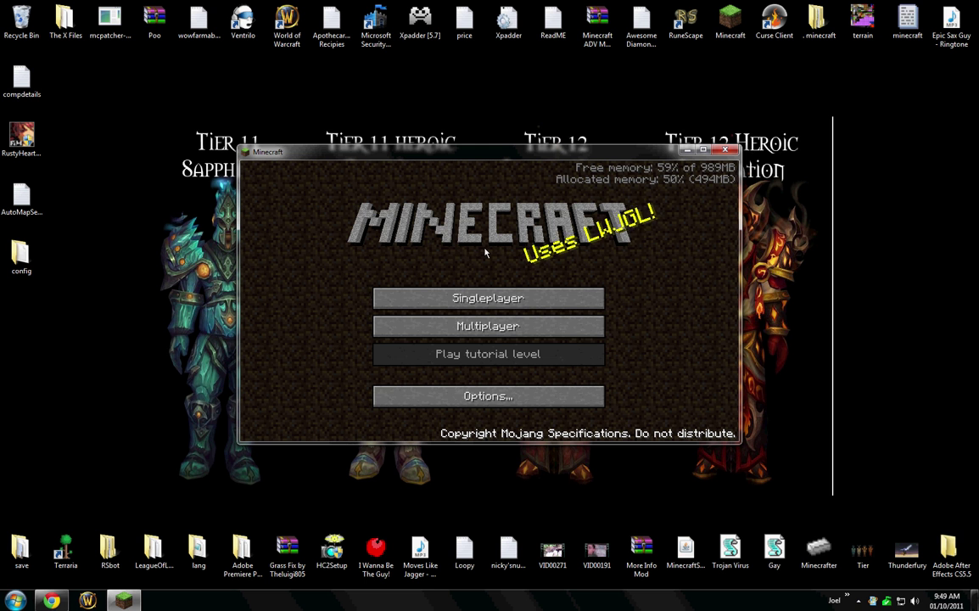
pyautogui.click(488, 298)
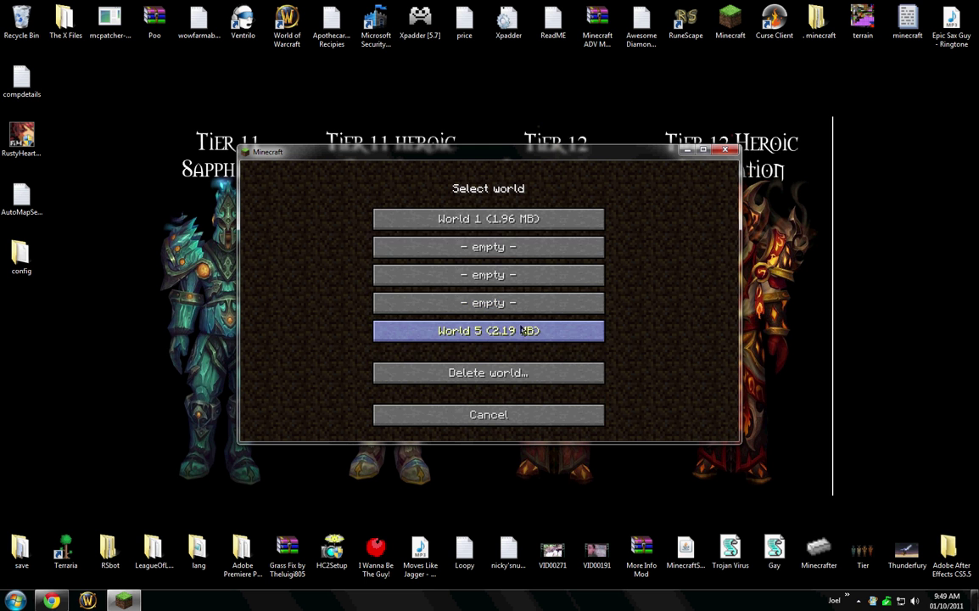
pyautogui.click(530, 242)
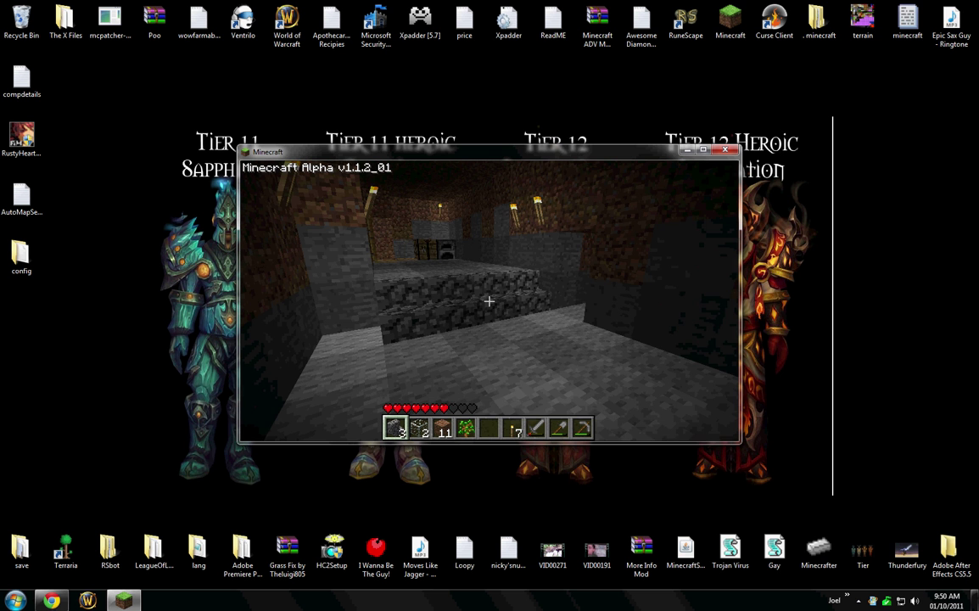
# Change the render distance from FAR to SHORT in the game options
pyautogui.press('5')
pyautogui.press('Escape')
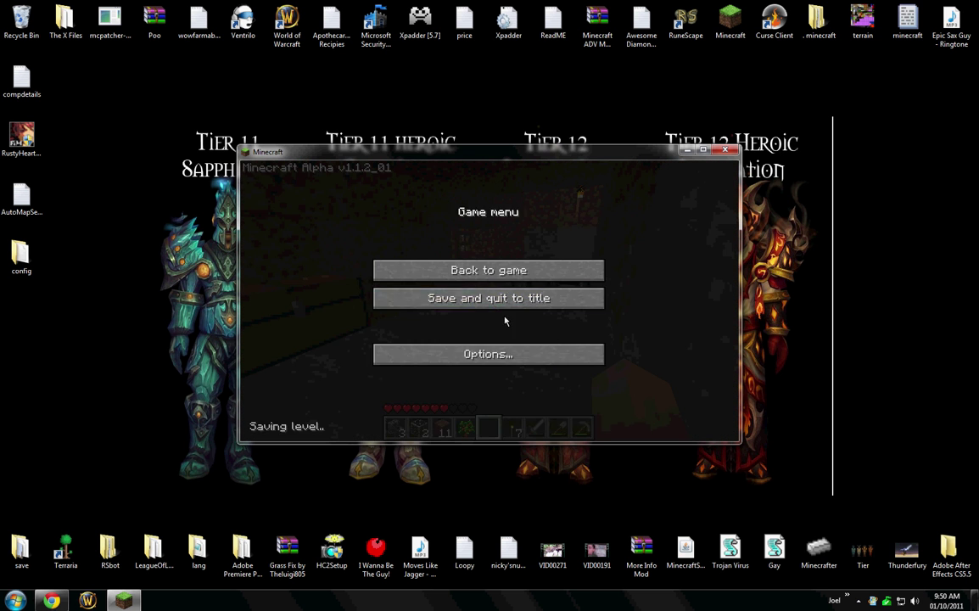
pyautogui.click(479, 353)
pyautogui.click(458, 276)
pyautogui.click(458, 276)
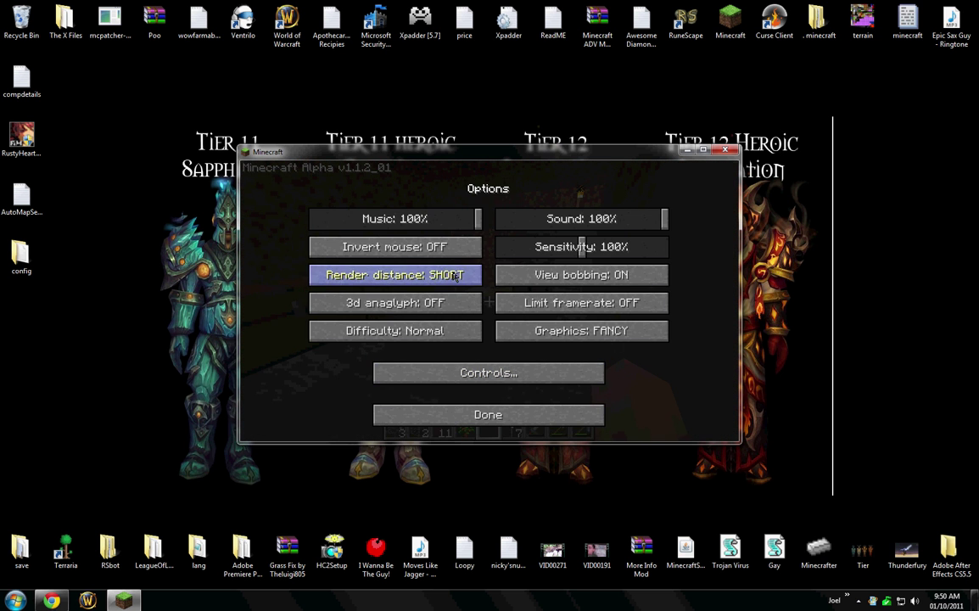
pyautogui.press('Escape')
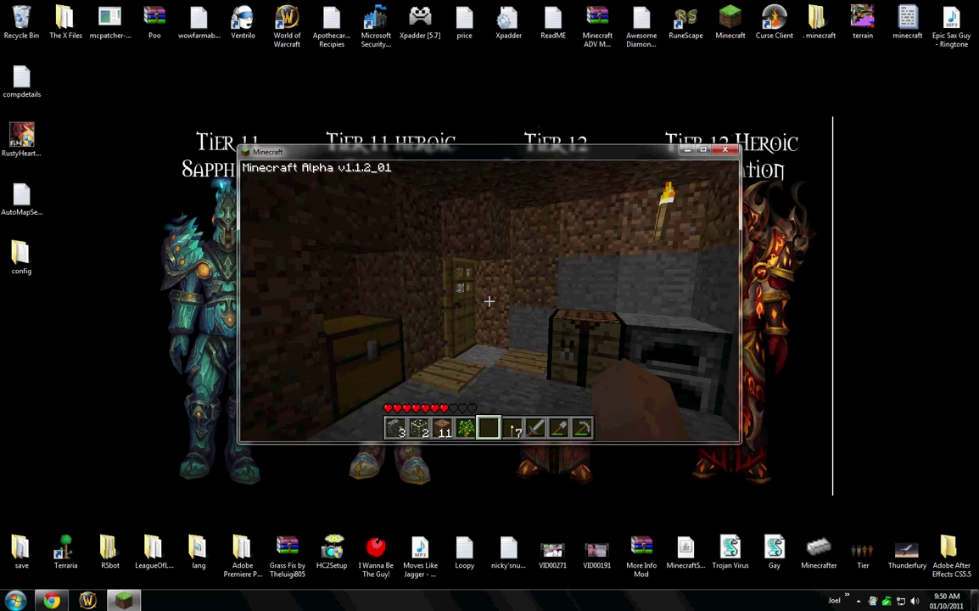
# Walk into the house through the stone corridor, then view the controls and inventory
pyautogui.press('w')
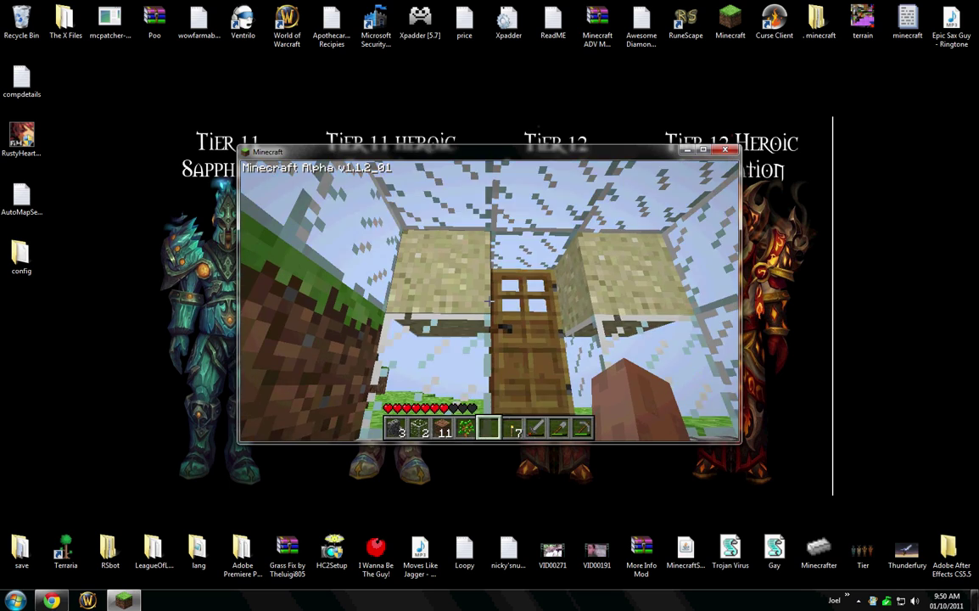
pyautogui.rightClick(489, 300)
pyautogui.press('w')
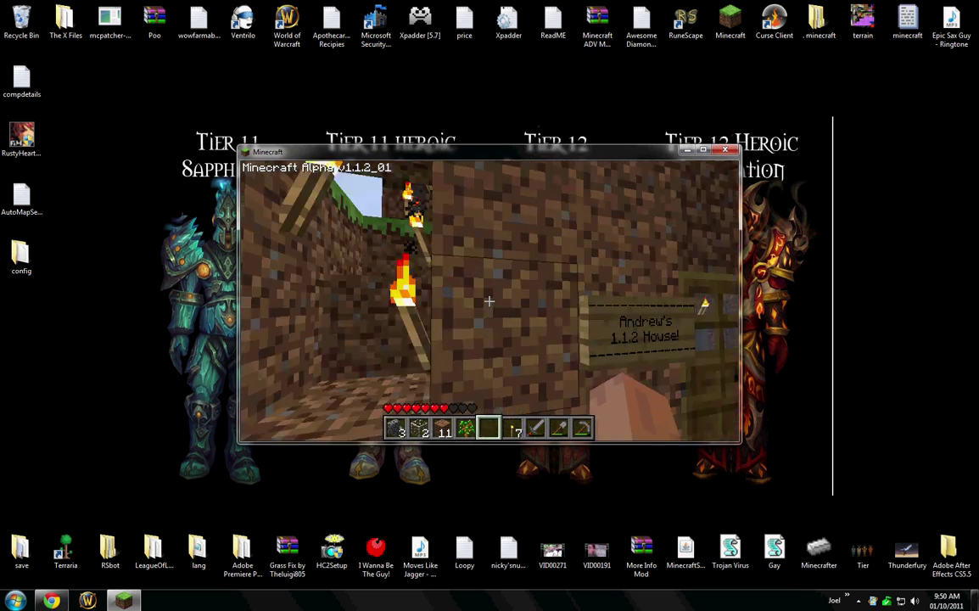
pyautogui.press('w')
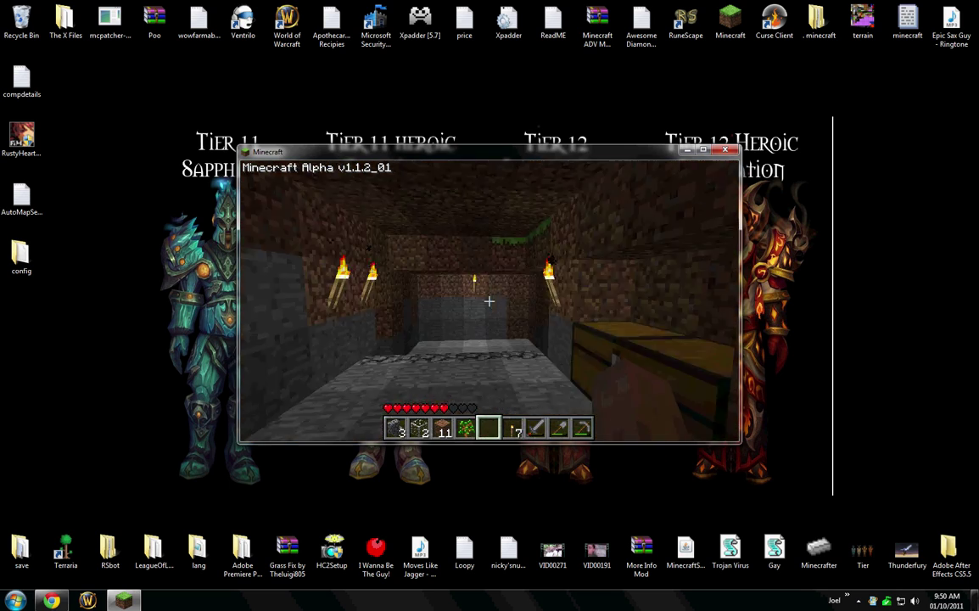
pyautogui.press('Escape')
pyautogui.click(499, 356)
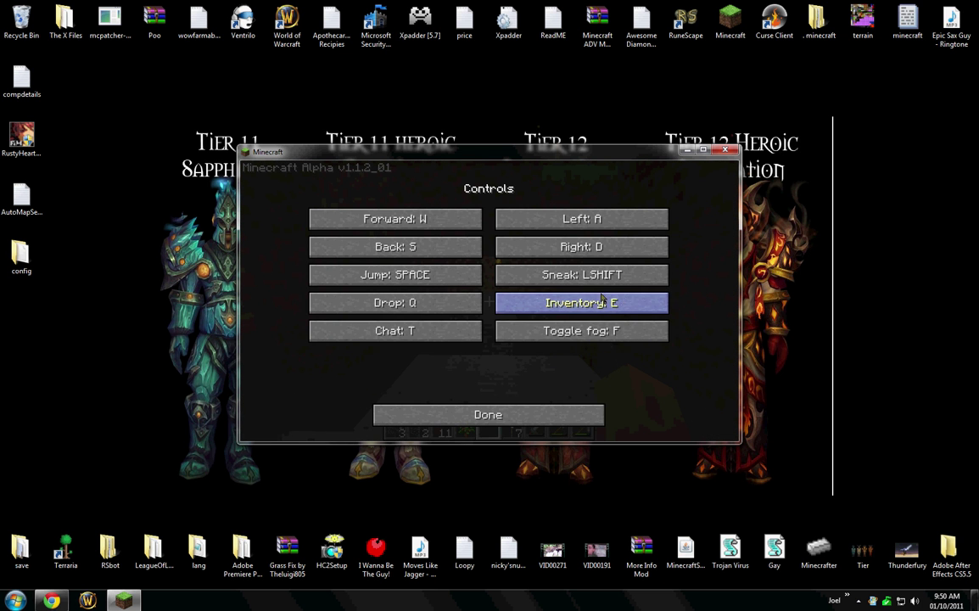
pyautogui.press('Escape')
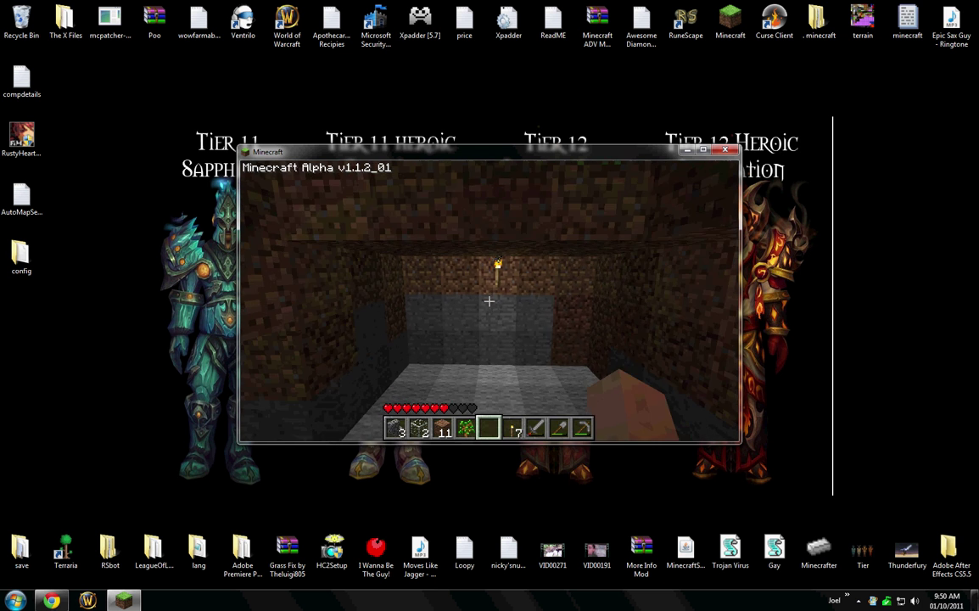
pyautogui.press('e')
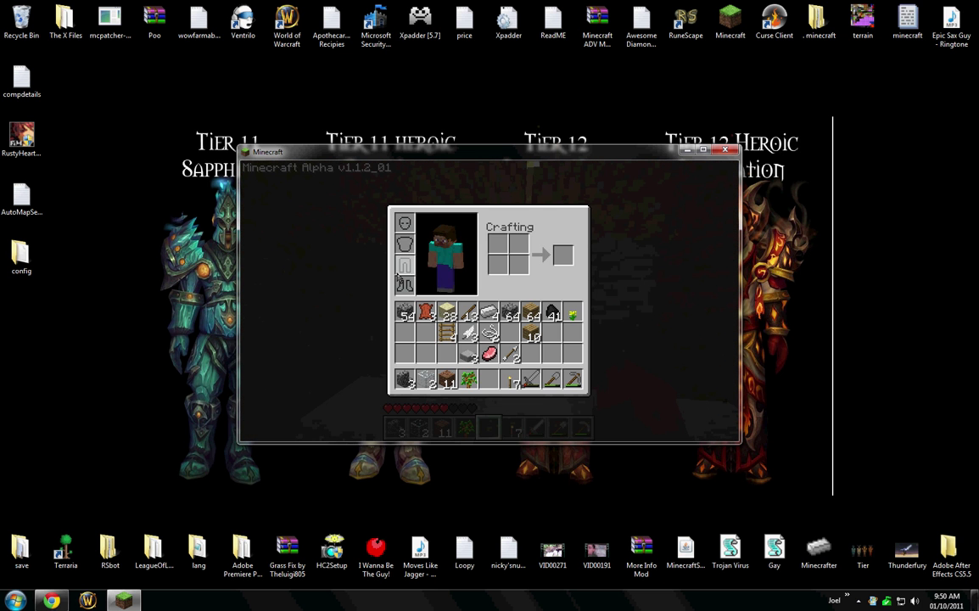
pyautogui.press('e')
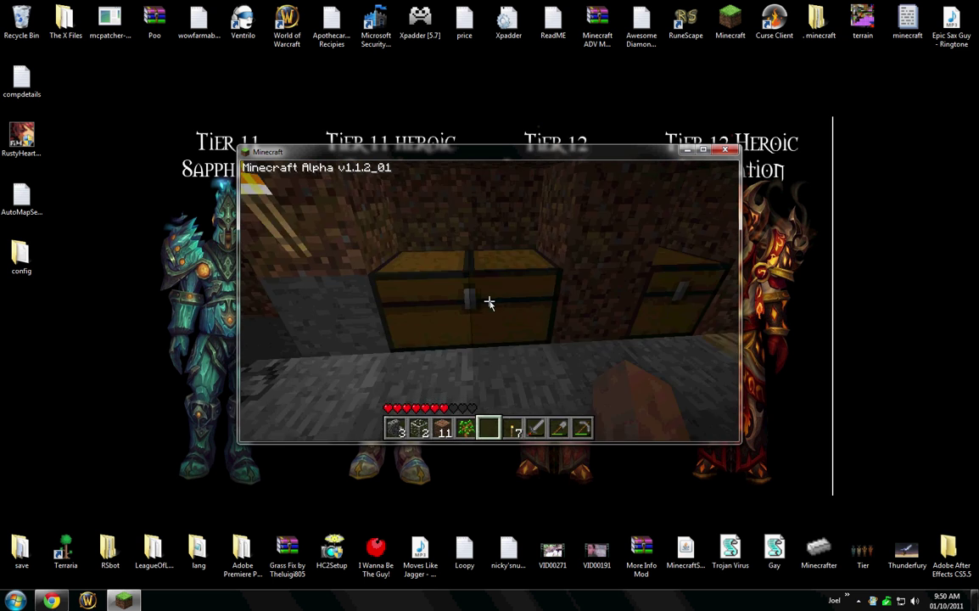
# Open and close the furnace twice, scrolling through the hotbar
pyautogui.scroll(-2, 488, 300)
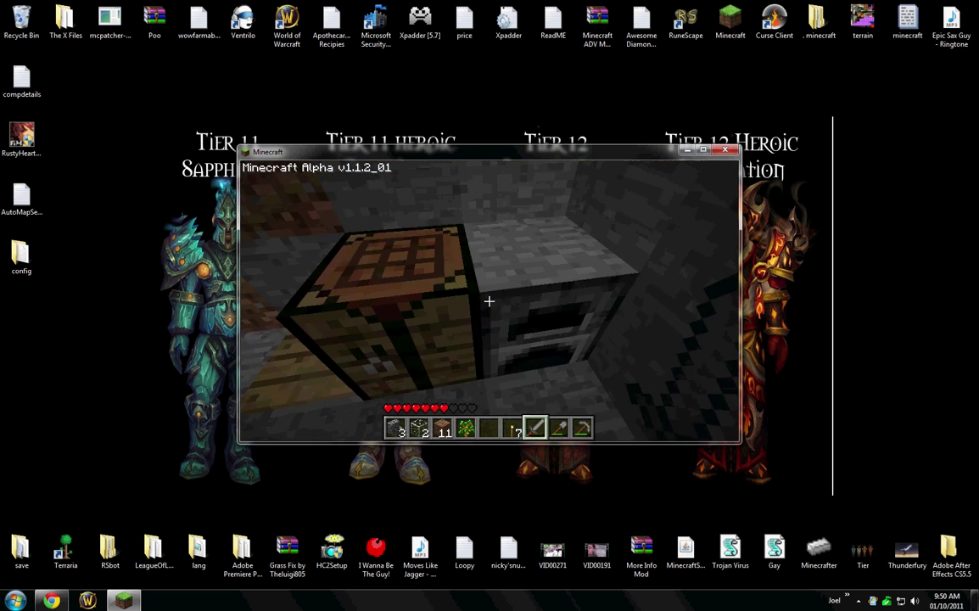
pyautogui.rightClick(488, 301)
pyautogui.press('e')
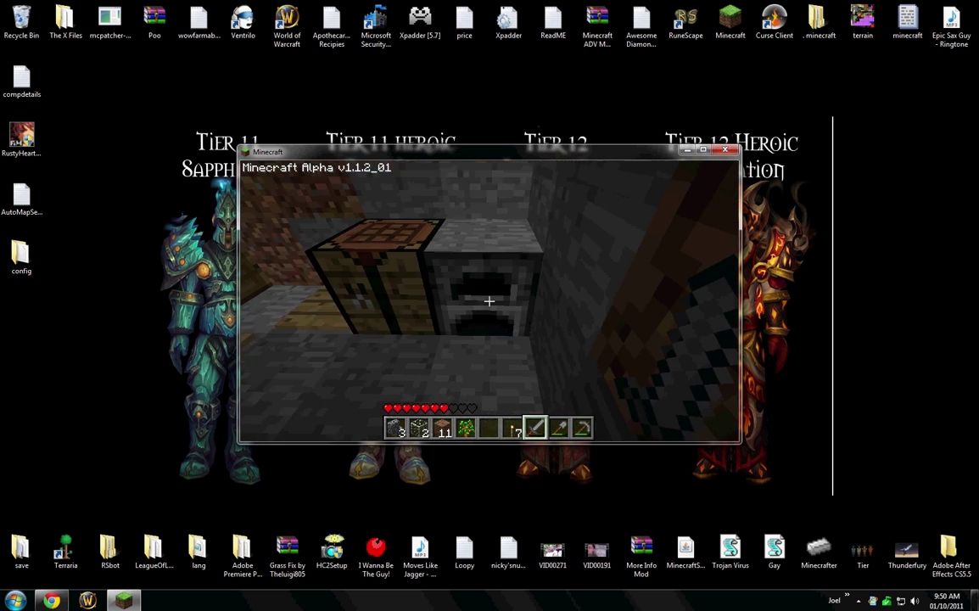
pyautogui.rightClick(489, 300)
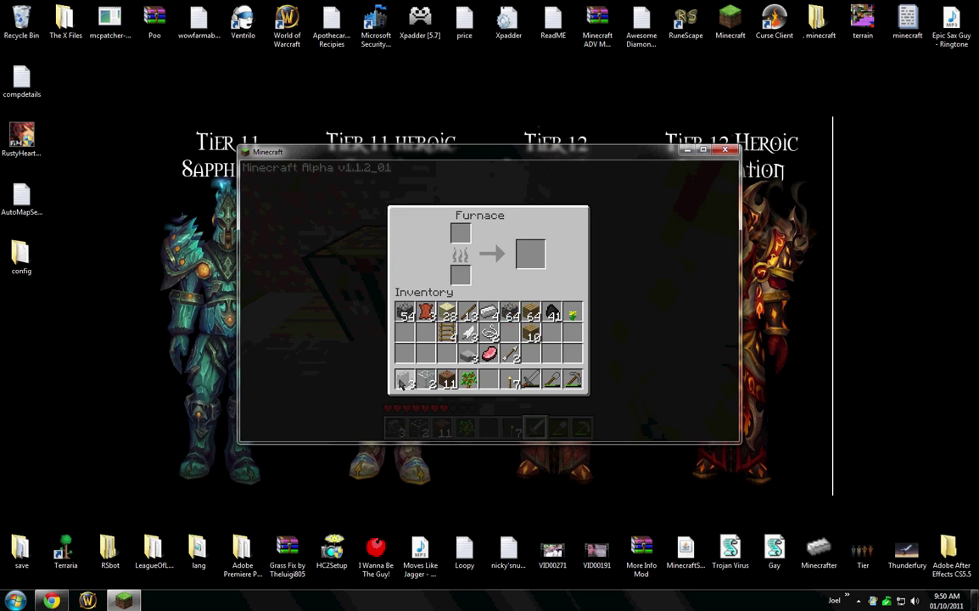
pyautogui.press('e')
pyautogui.scroll(1, 489, 300)
pyautogui.scroll(-1, 489, 300)
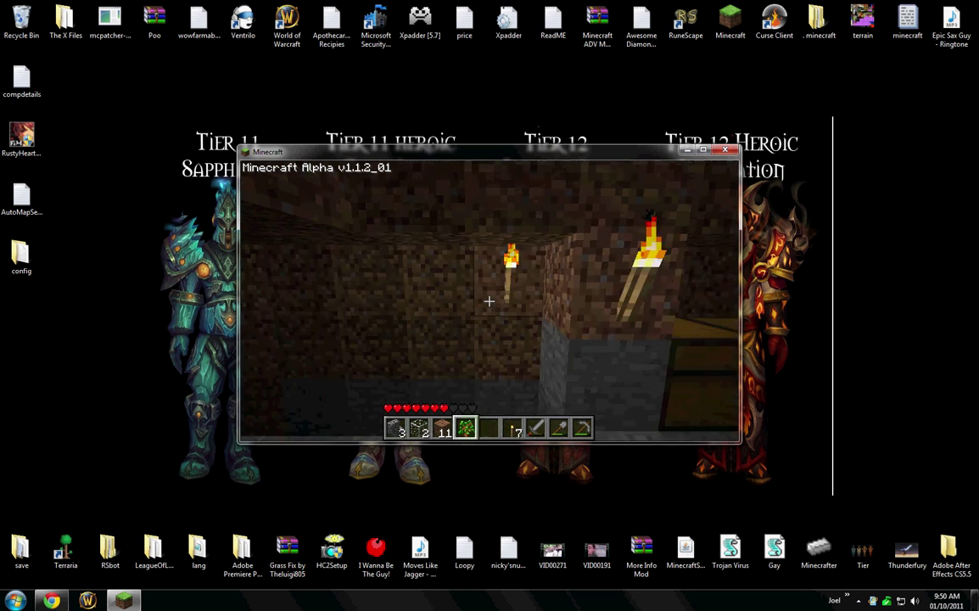
pyautogui.scroll(2, 488, 300)
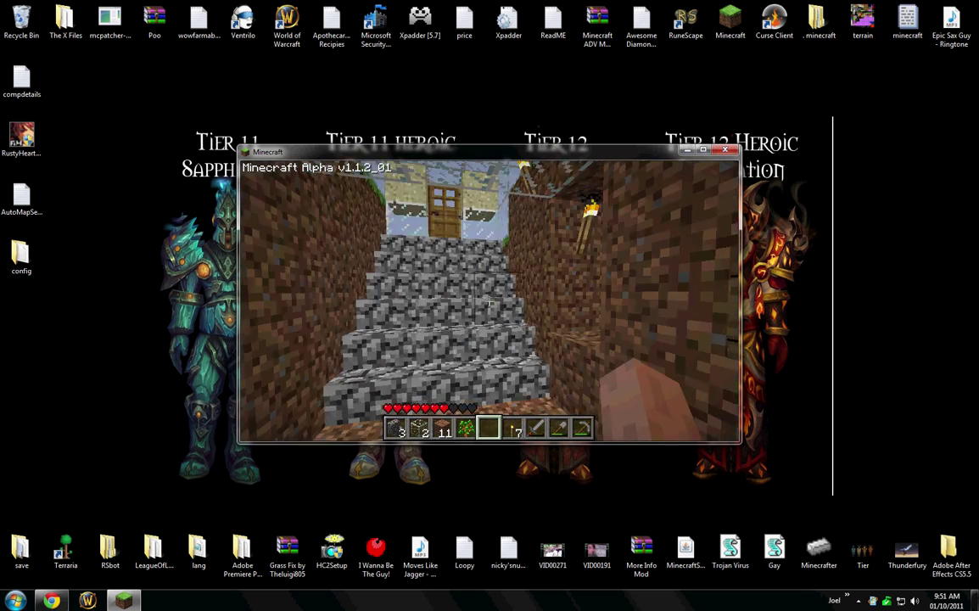
# Save and quit to the title, open and cancel Multiplayer twice, then switch to Chrome
pyautogui.press('Escape')
pyautogui.click(508, 298)
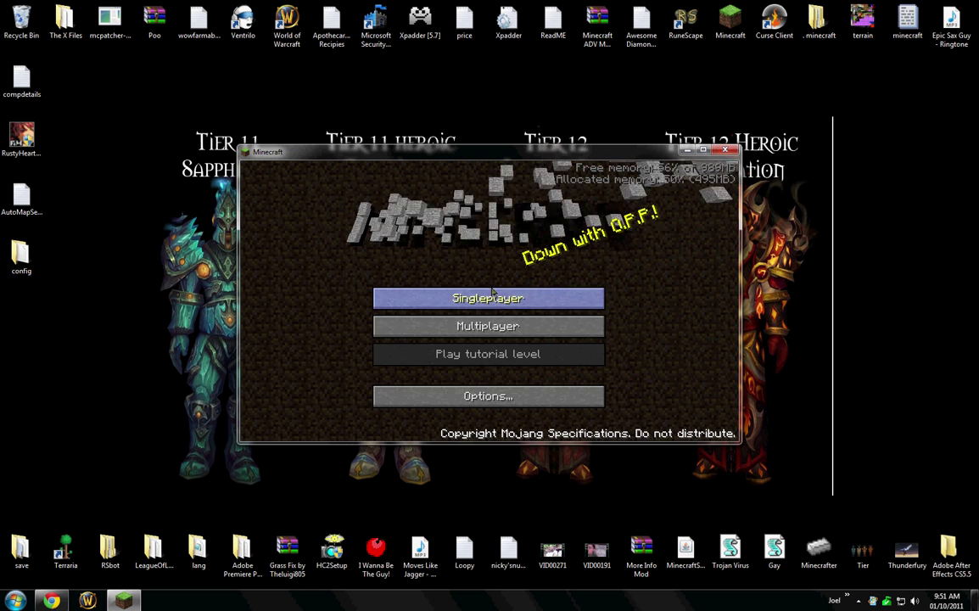
pyautogui.click(544, 316)
pyautogui.click(520, 395)
pyautogui.click(487, 325)
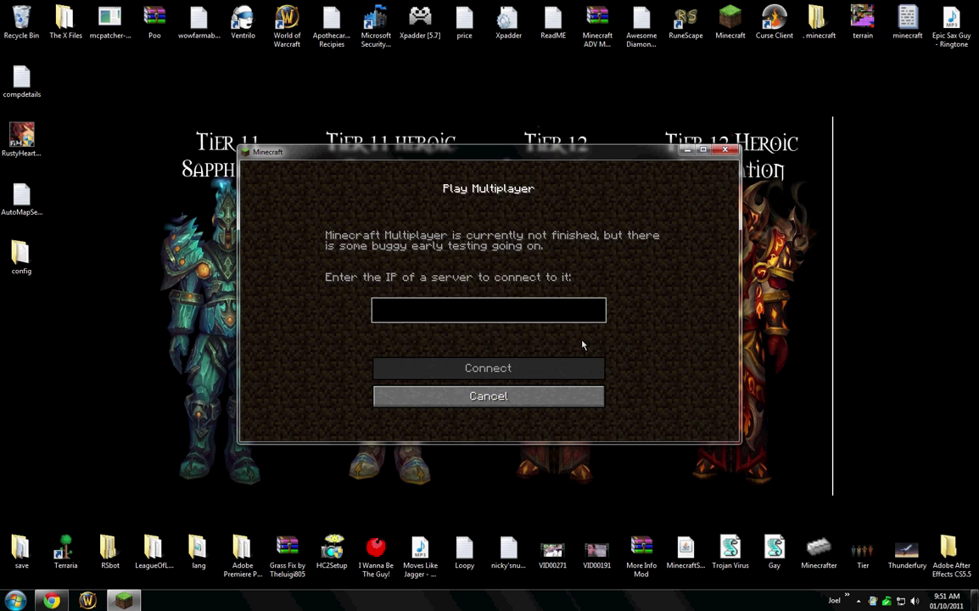
pyautogui.click(487, 395)
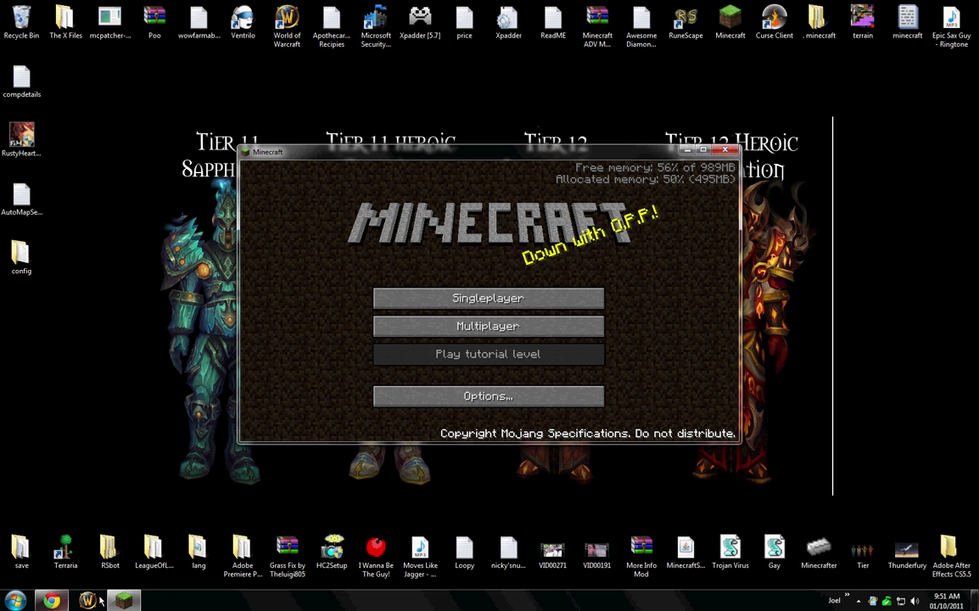
pyautogui.click(52, 601)
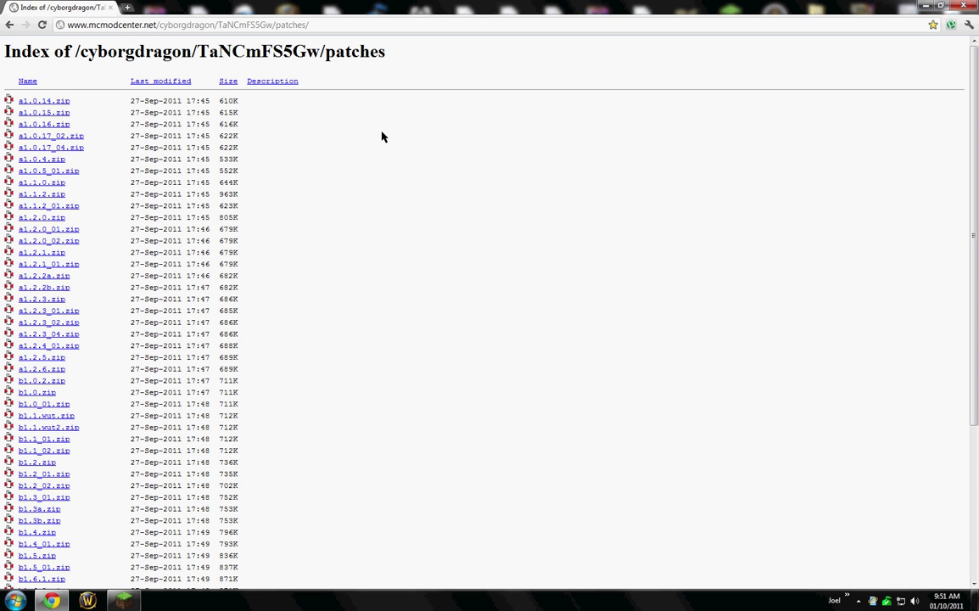
# Return the Minecraft title menu to the front over Chrome's mcmodcenter.net patches index
pyautogui.click(123, 600)
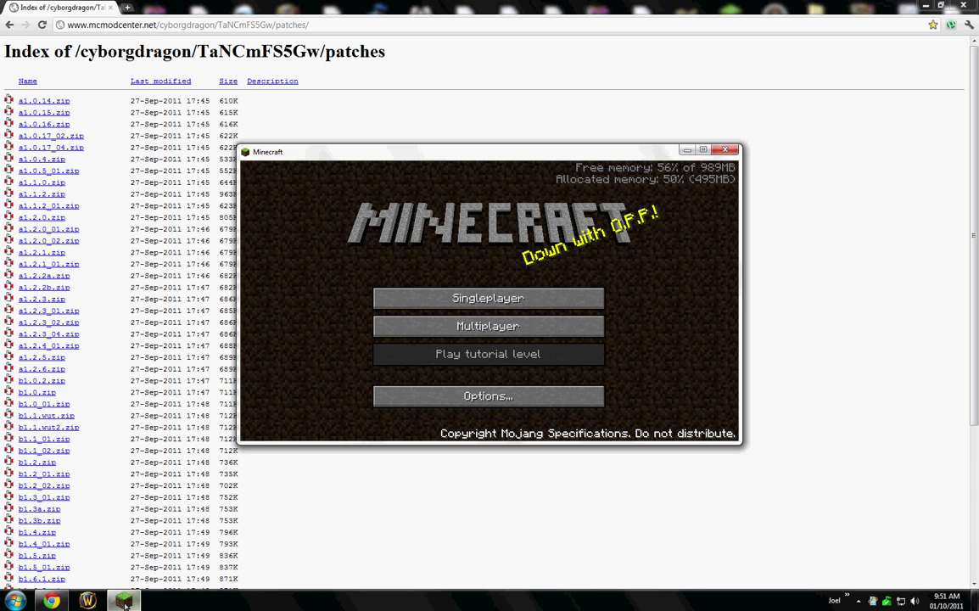